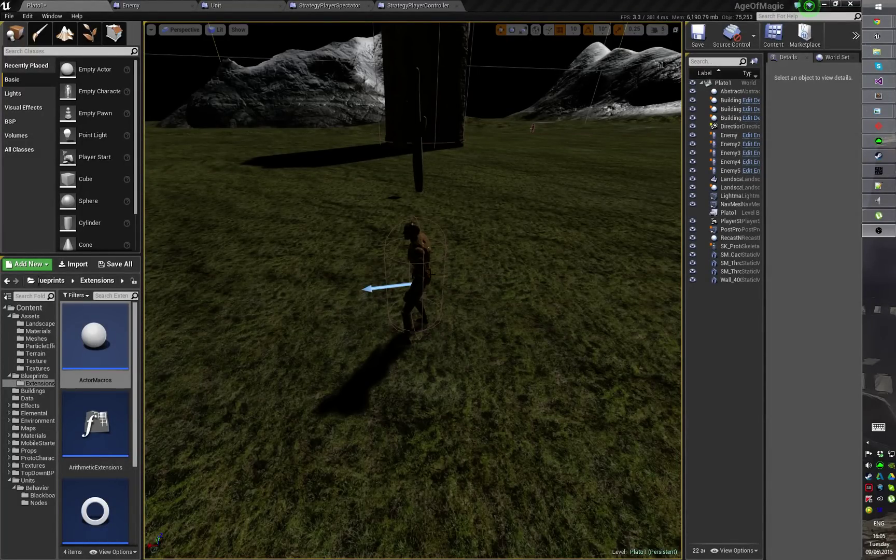
mouse_move(454, 221)
right_mouse_down()
mouse_move(451, 206)
mouse_move(467, 230)
mouse_move(472, 220)
right_mouse_up()
right_click_drag(380, 227, 433, 193)
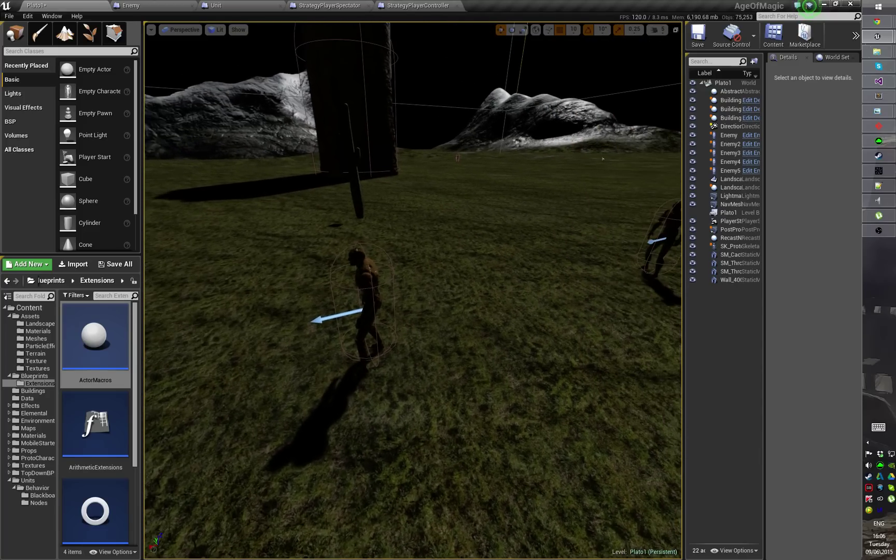
mouse_move(436, 258)
right_mouse_down()
mouse_move(503, 220)
mouse_move(436, 258)
right_mouse_up()
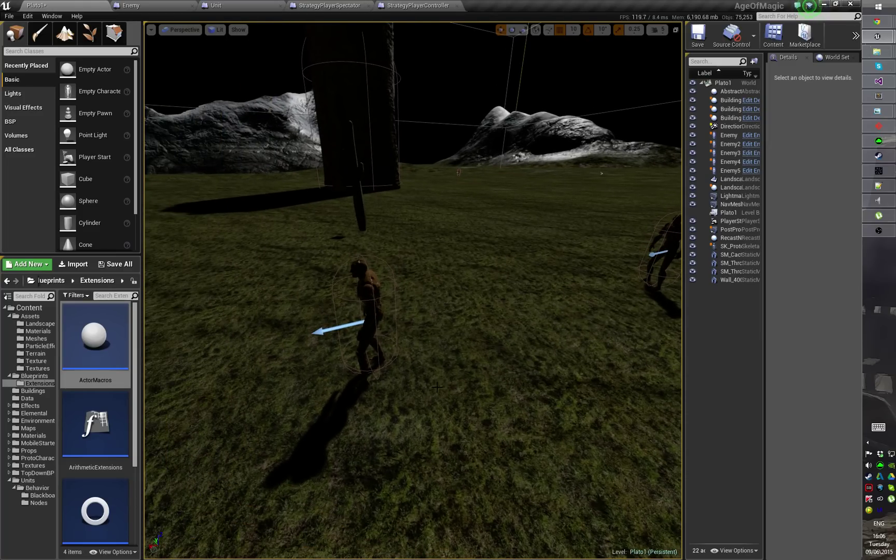
key("s")
right_click_drag(437, 258, 384, 317)
key("w")
key("s")
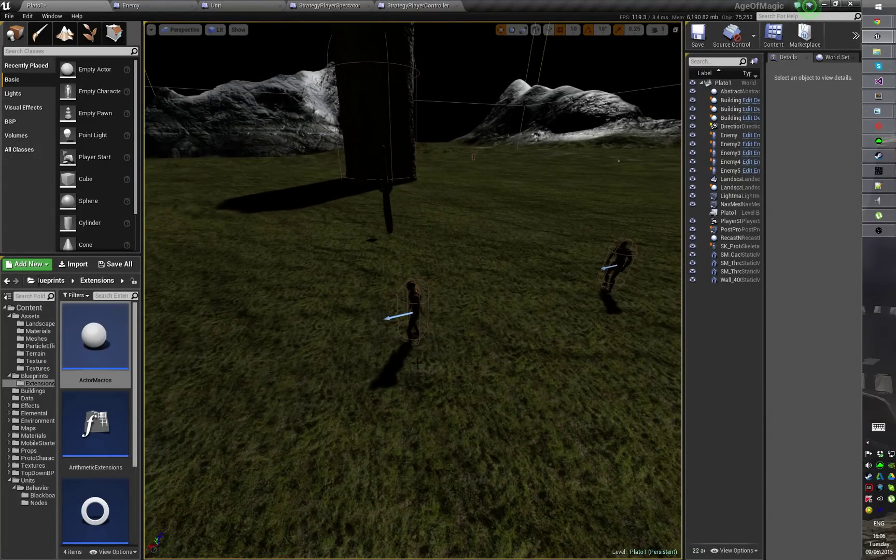
right_click_drag(479, 222, 479, 243)
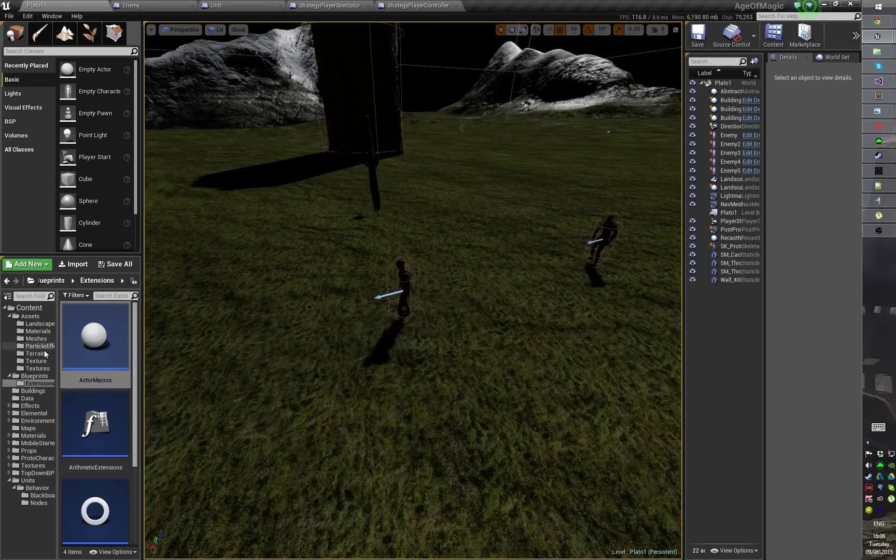
Step: Browse the project's content folders and show the contents of the top-level Materials folder
left_click(44, 331)
left_click_drag(135, 323, 134, 543)
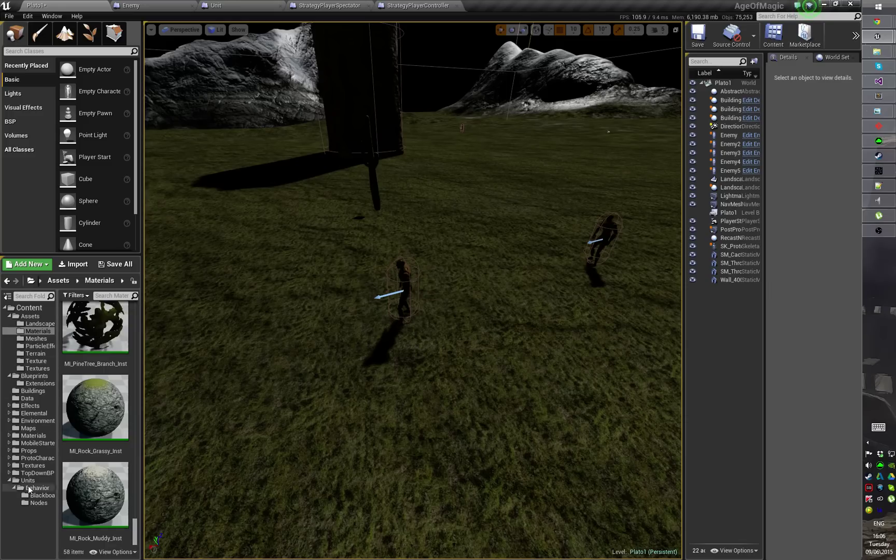
left_click(35, 443)
left_click(34, 435)
left_click_drag(137, 457, 123, 480)
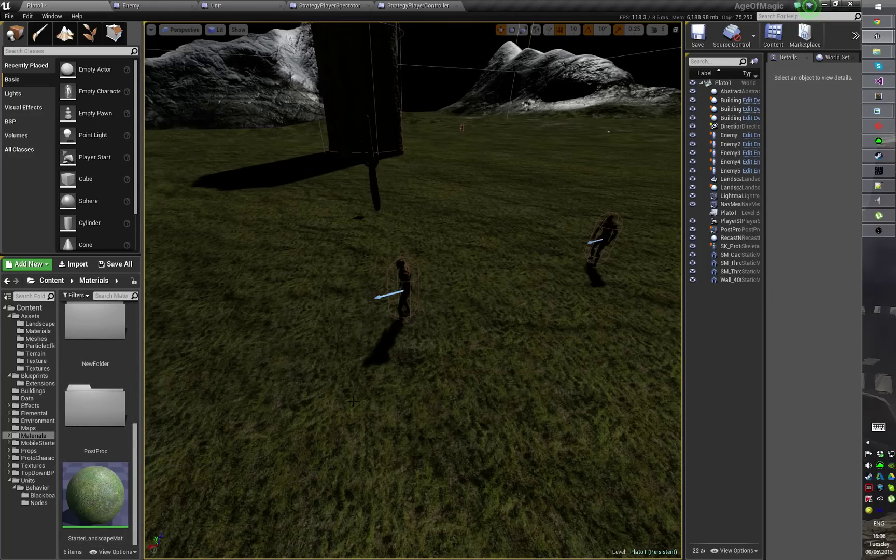
right_click(127, 450)
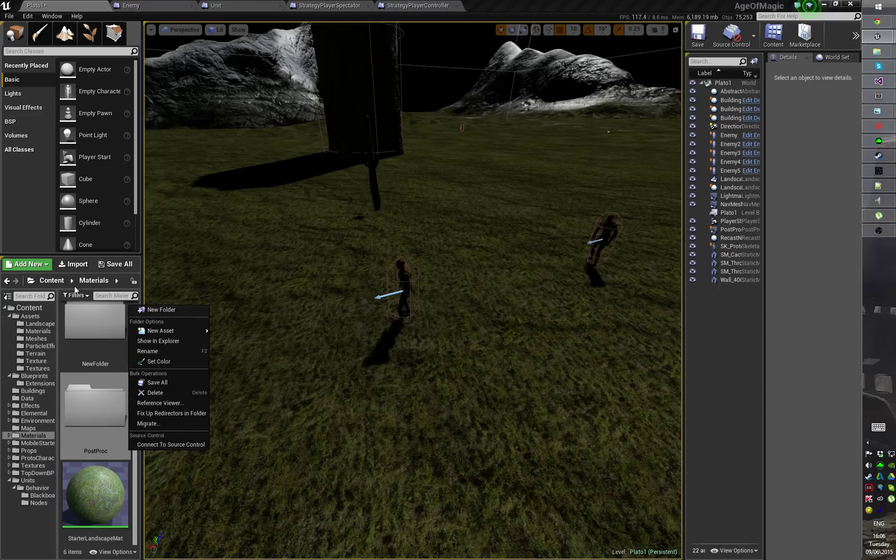
left_click(30, 11)
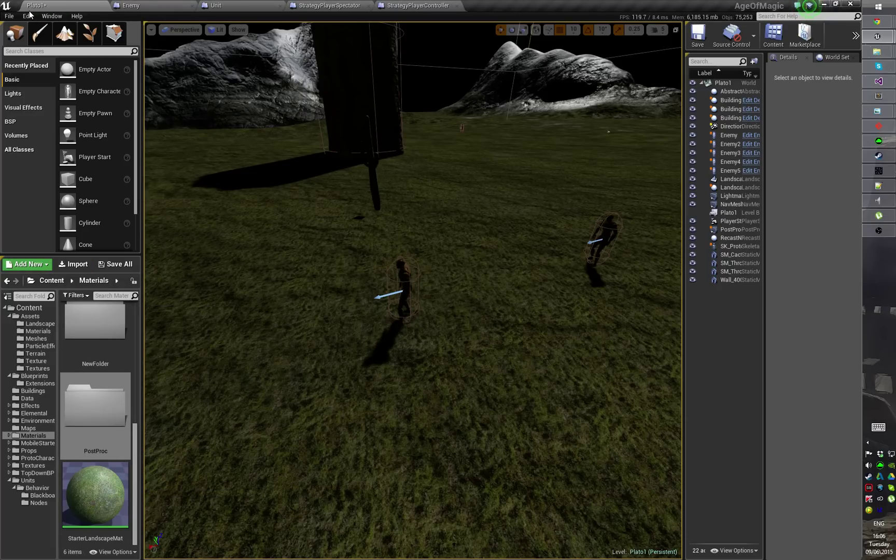
Step: Open Content Browser 2 as an additional content browser for the Materials folder
left_click(30, 14)
mouse_move(52, 16)
mouse_move(104, 136)
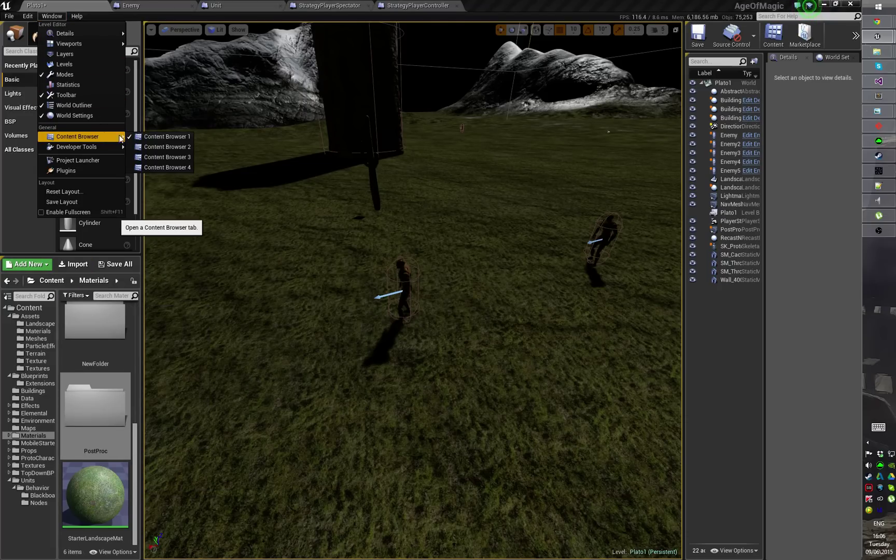
left_click(166, 147)
Step: Create a new material named SelectionCircle in the Materials folder and open it for editing
right_click(407, 177)
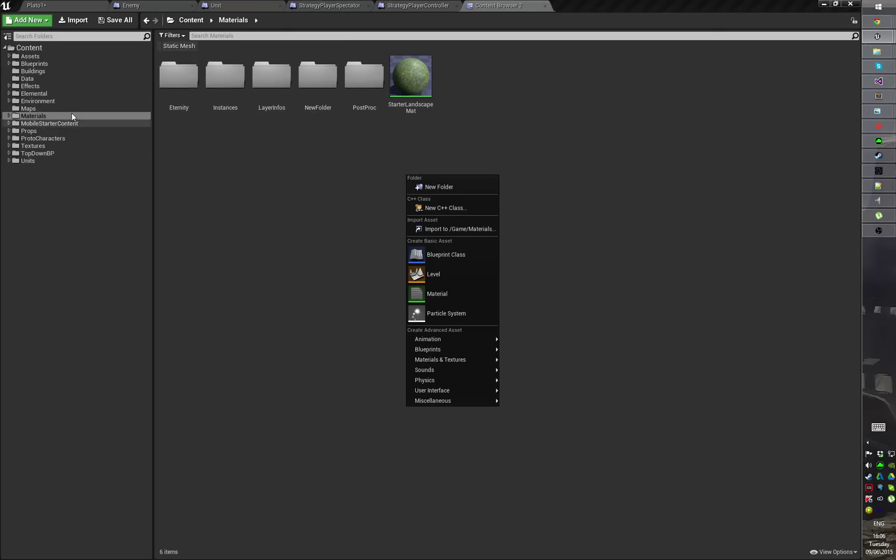
right_click(593, 131)
left_click(627, 249)
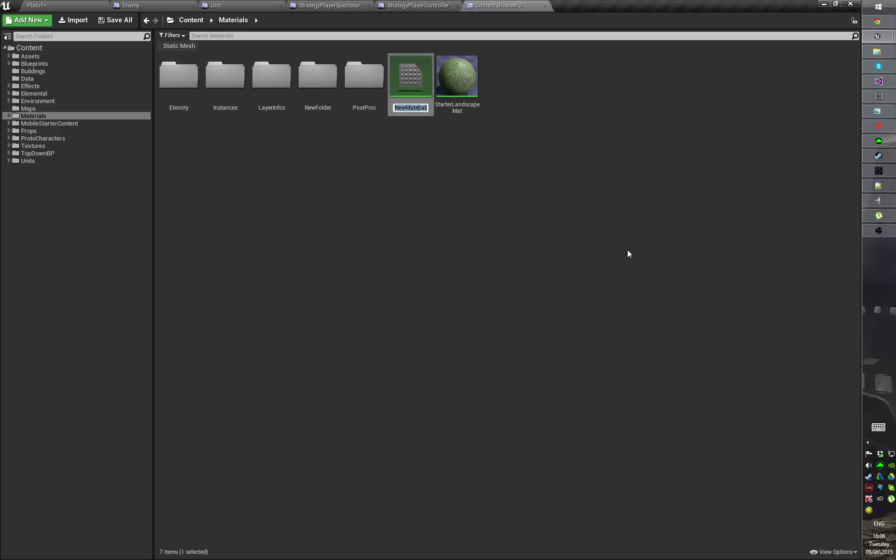
type("SelectionCircle")
key("Return")
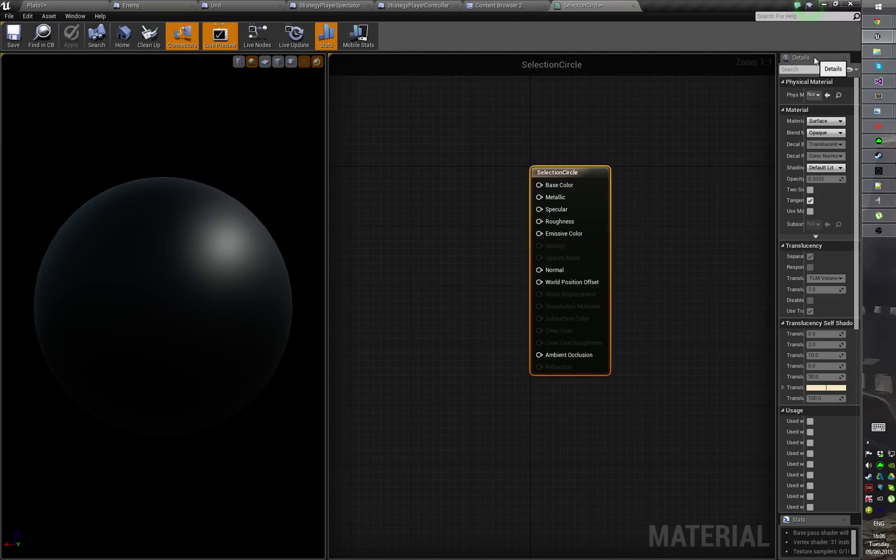
Step: Rearrange the material editor with the details docked below a narrower preview and the shader stats closed, enlarging the graph
left_click_drag(814, 61, 219, 313)
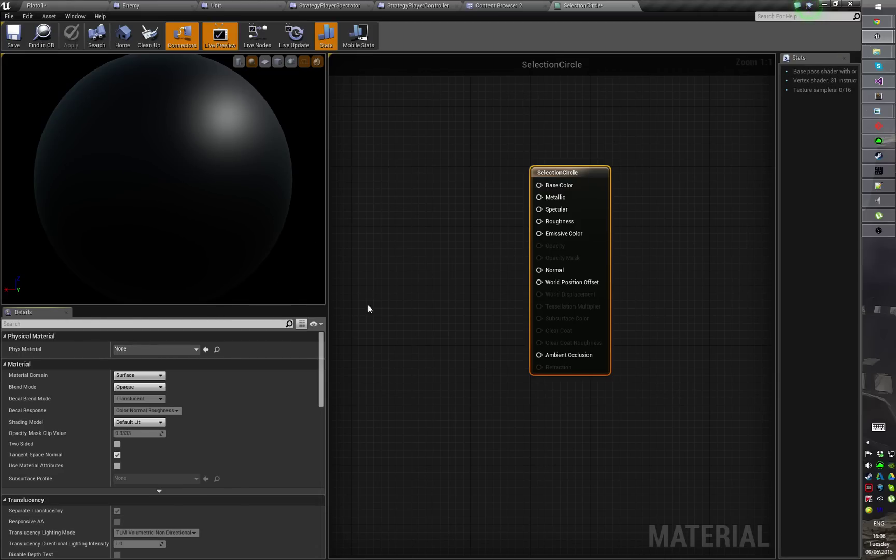
right_click_drag(437, 210, 472, 251)
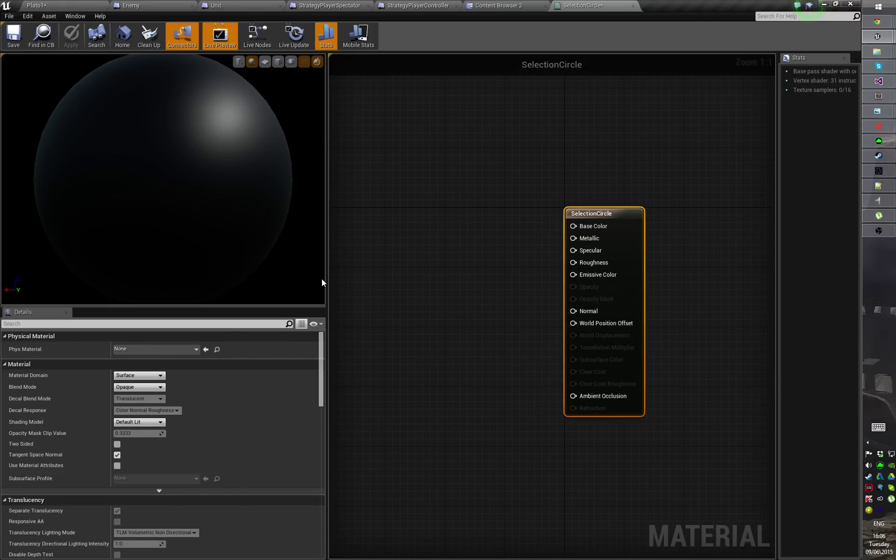
right_click_drag(457, 296, 485, 331)
left_click_drag(329, 257, 192, 259)
right_click_drag(366, 200, 493, 304)
left_click(822, 58)
right_click_drag(448, 324, 490, 280)
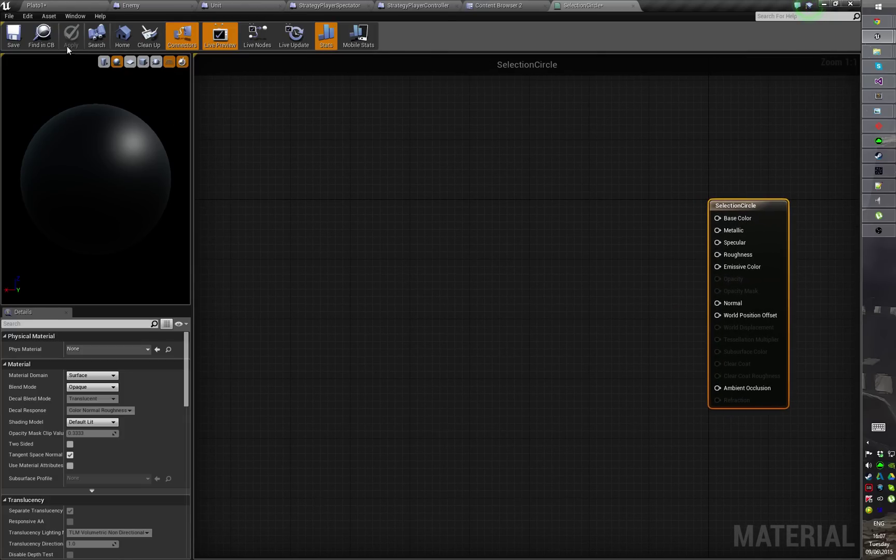
Step: Find the T_Burst_M texture in the MobileStarterContent textures folder and open it for viewing
left_click(35, 5)
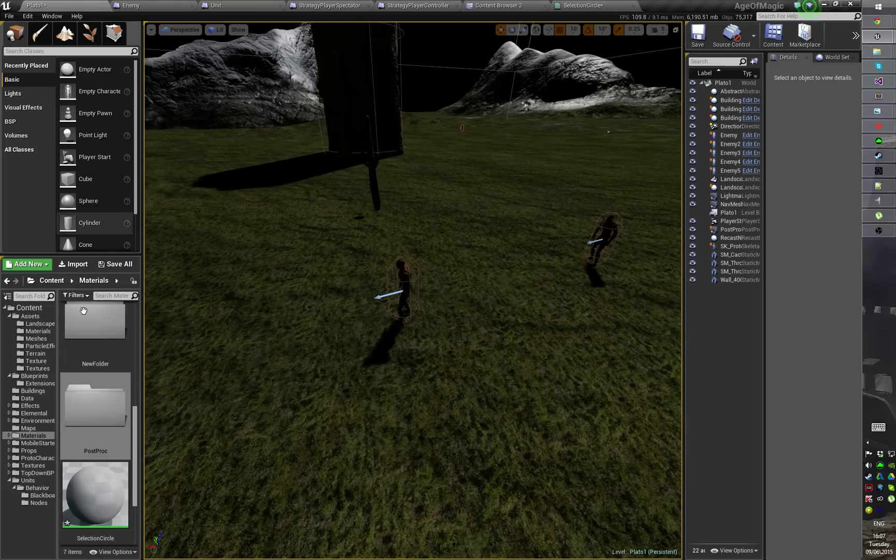
left_click(36, 361)
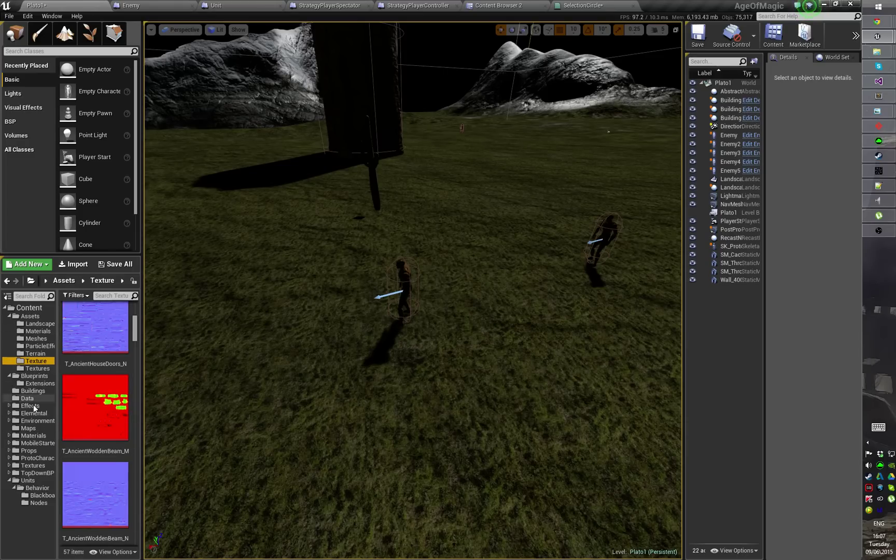
double_click(47, 443)
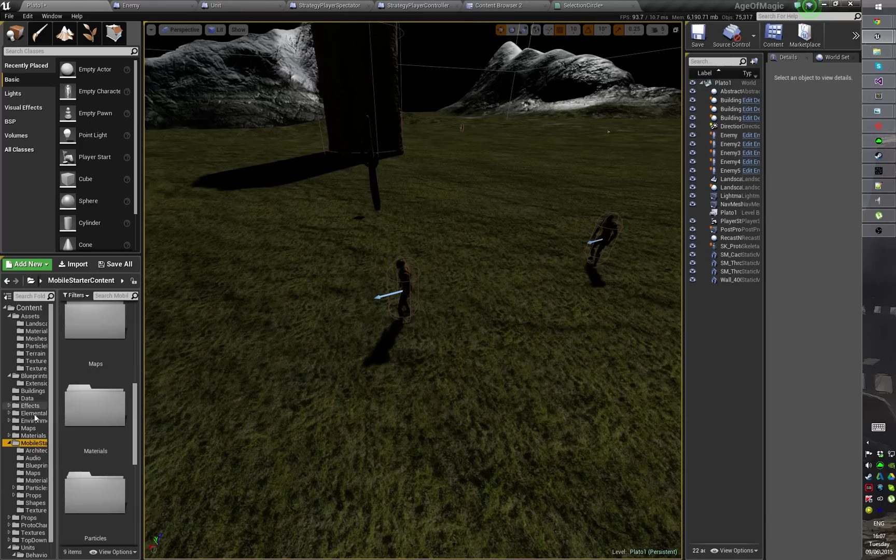
left_click(36, 511)
scroll(99, 399, "down", 10)
scroll(98, 399, "down", 5)
scroll(98, 399, "up", 1)
double_click(99, 383)
Step: View only the red channel of T_Burst_M by hiding its green and blue channels
left_click(14, 60)
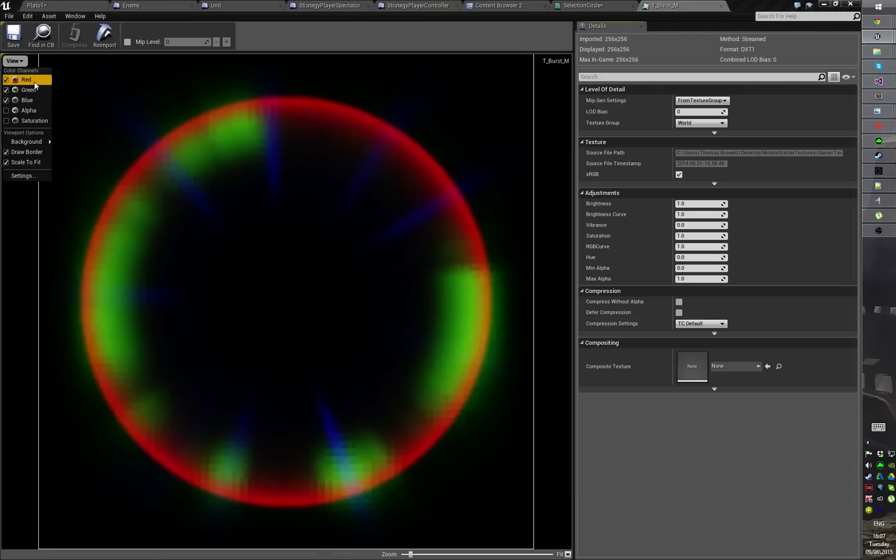
left_click(6, 90)
left_click(7, 101)
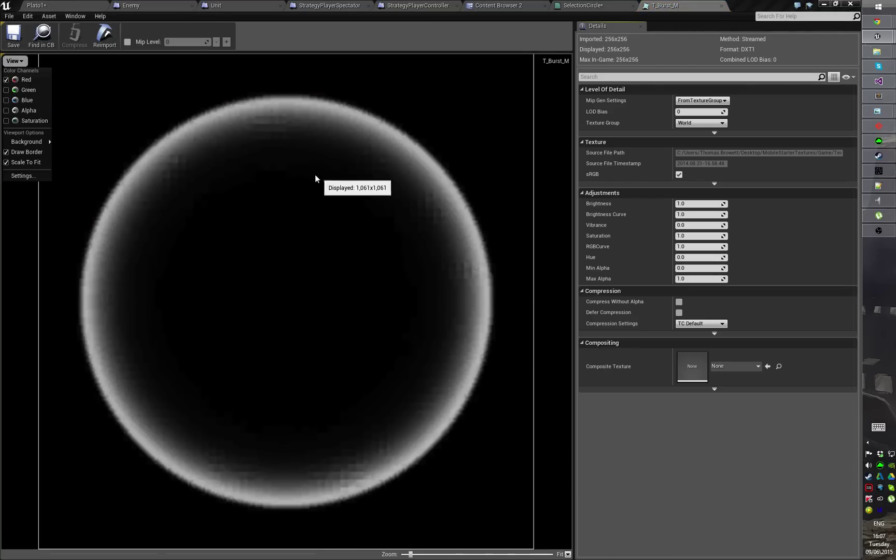
Step: Return to the SelectionCircle material and set its preview mesh to a plane
left_click(594, 5)
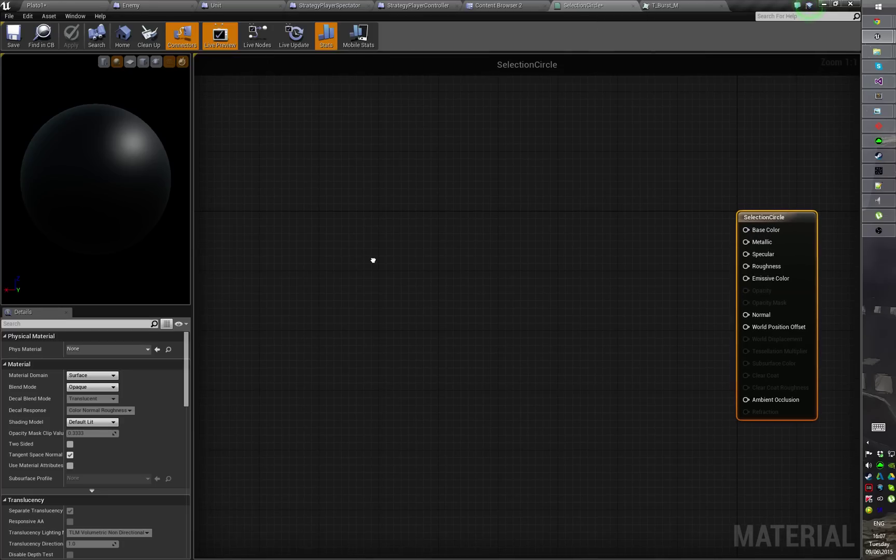
left_click(130, 62)
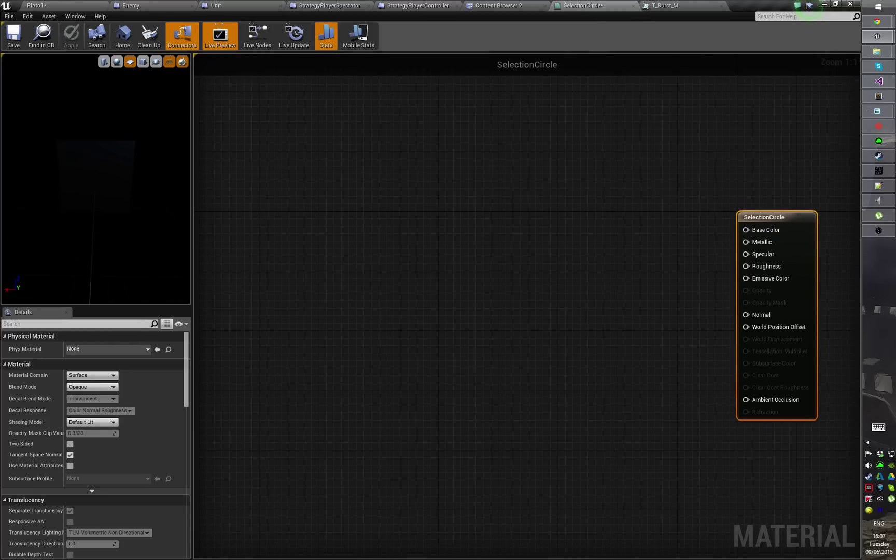
left_click(142, 62)
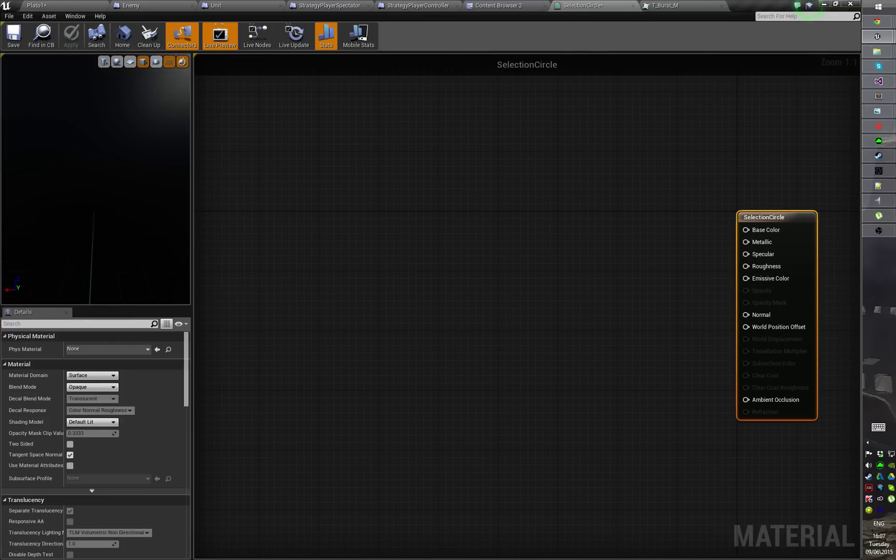
left_click(130, 62)
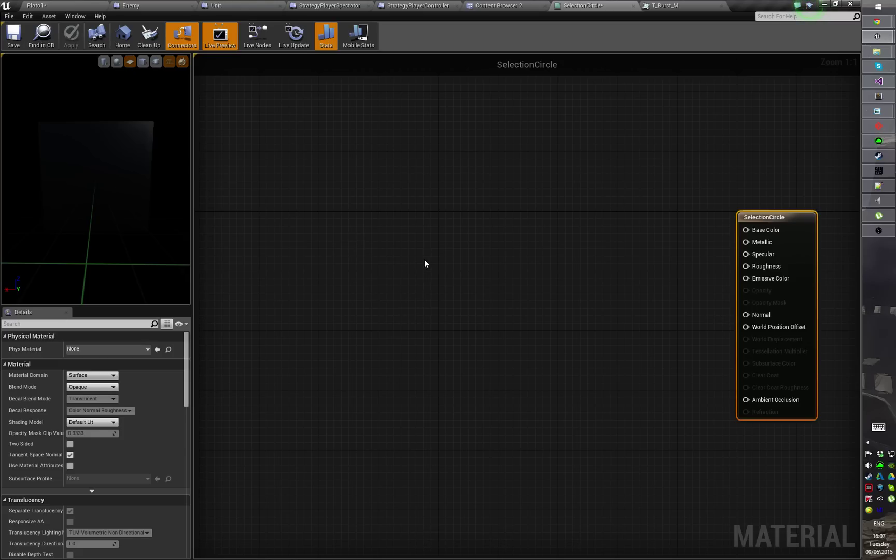
left_click_drag(76, 141, 122, 104)
left_click_drag(122, 193, 102, 218)
Step: Add a RadialGradientExponential node to the SelectionCircle graph
right_click_drag(559, 342, 507, 342)
right_click(359, 242)
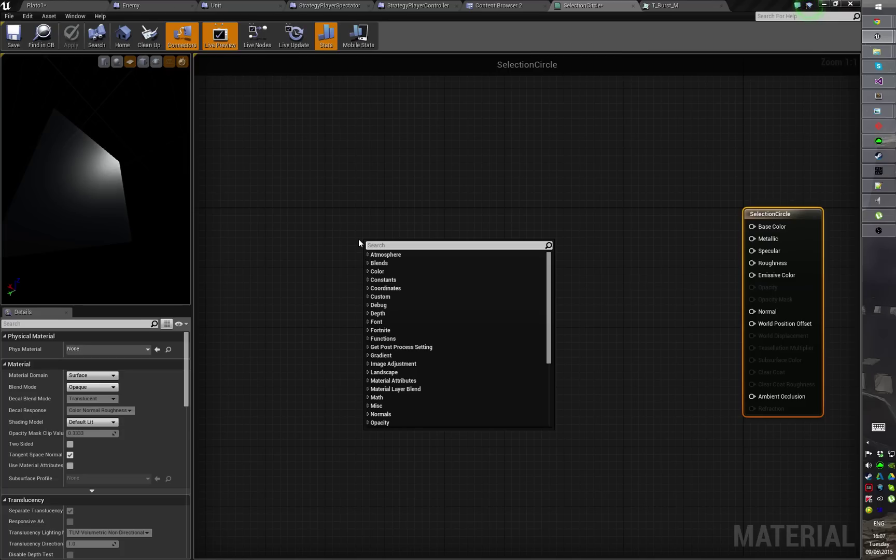
type("radial")
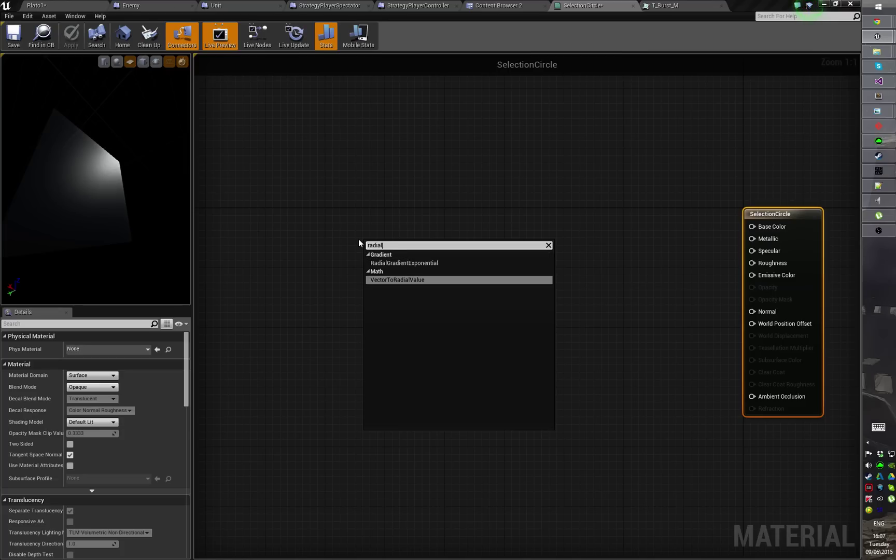
key("Up")
key("Return")
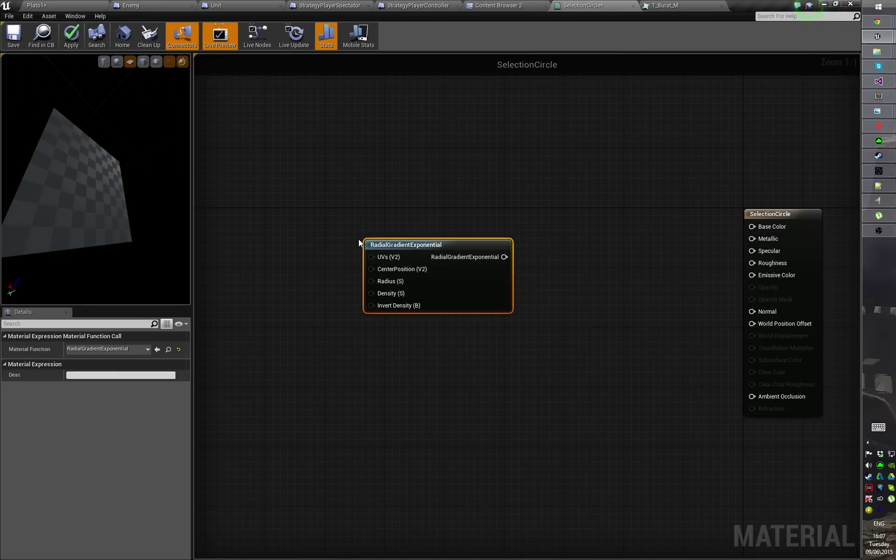
Step: Move the RadialGradientExponential node farther from the material's output node and start previewing it on the plane
right_click(369, 236)
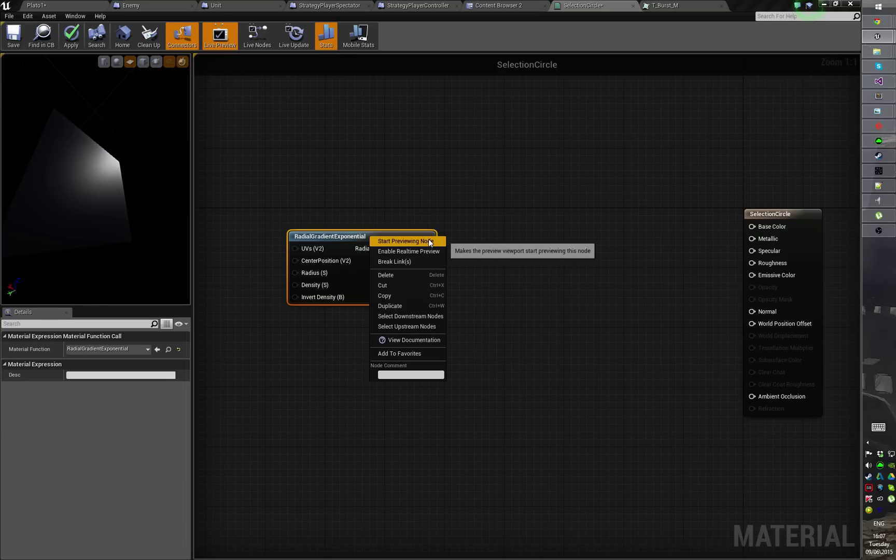
left_click(428, 239)
mouse_move(85, 183)
left_mouse_down()
mouse_move(94, 173)
mouse_move(104, 193)
mouse_move(88, 195)
left_mouse_up()
right_click_drag(526, 258, 483, 293)
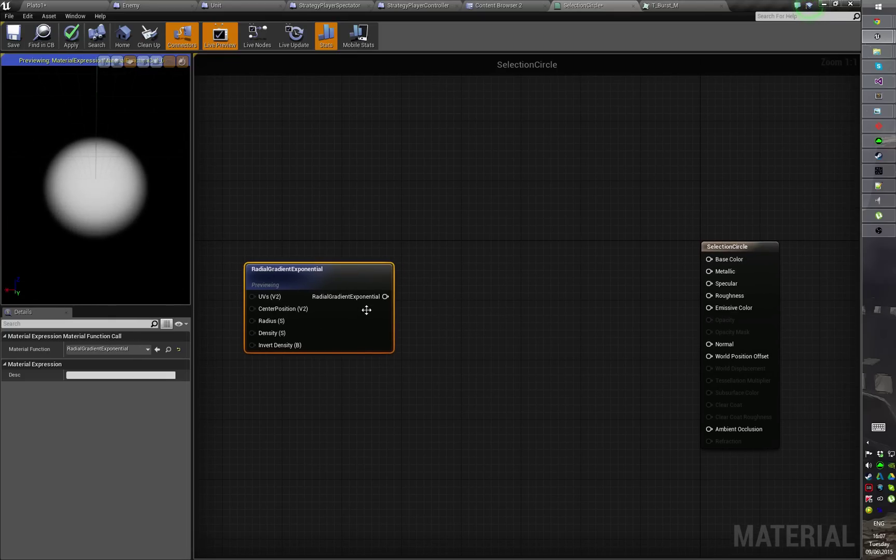
Step: Set the SelectionCircle material's shading model to Unlit
right_click_drag(689, 312, 617, 260)
left_click(513, 322)
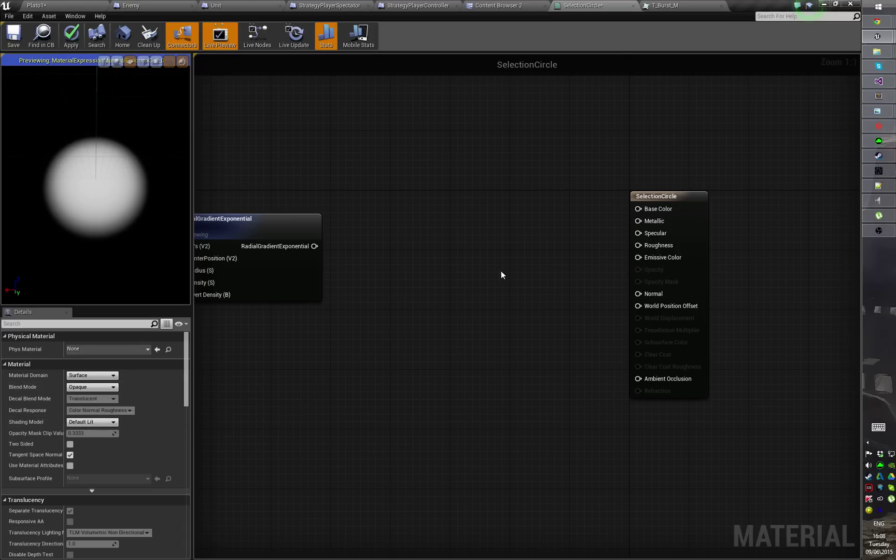
right_click_drag(501, 275, 542, 270)
left_click(108, 388)
left_click(91, 422)
left_click(92, 421)
left_click(88, 427)
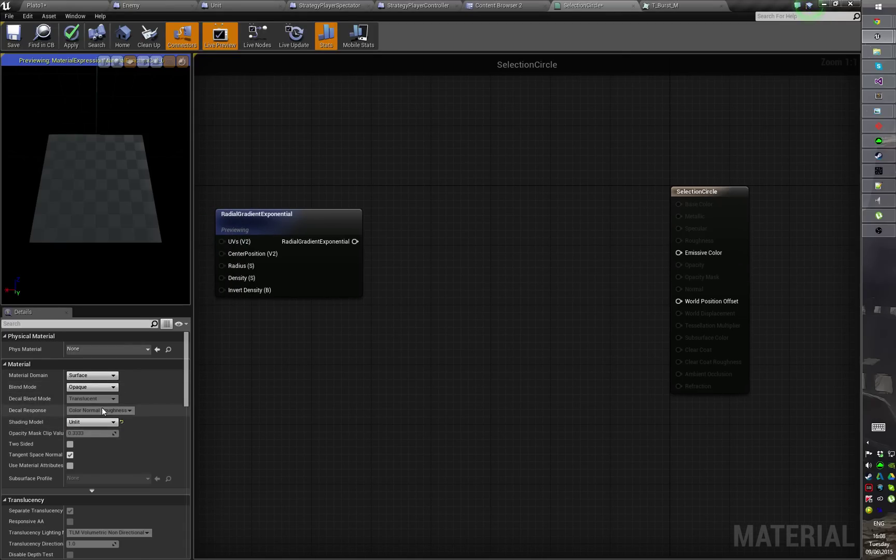
Step: Set the blend mode to Translucent and connect the RadialGradientExponential output to the material's Opacity input
left_click(91, 387)
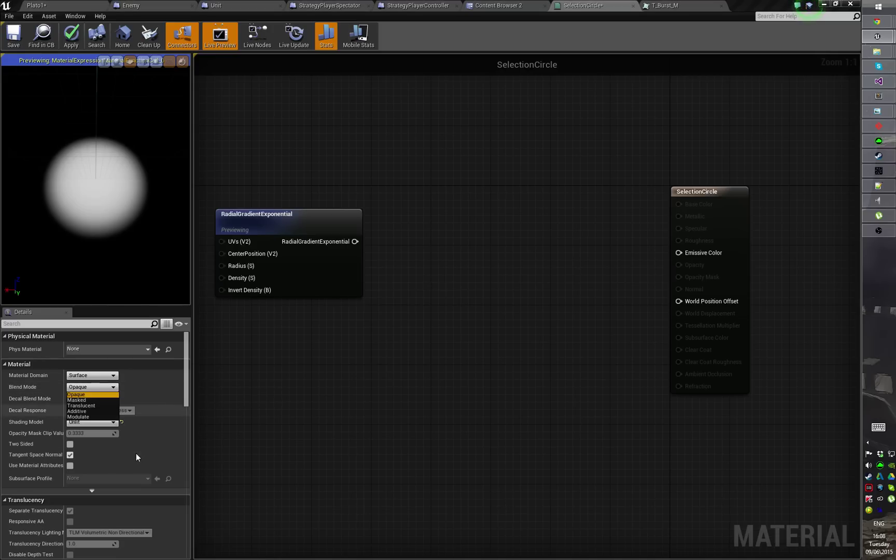
left_click(95, 406)
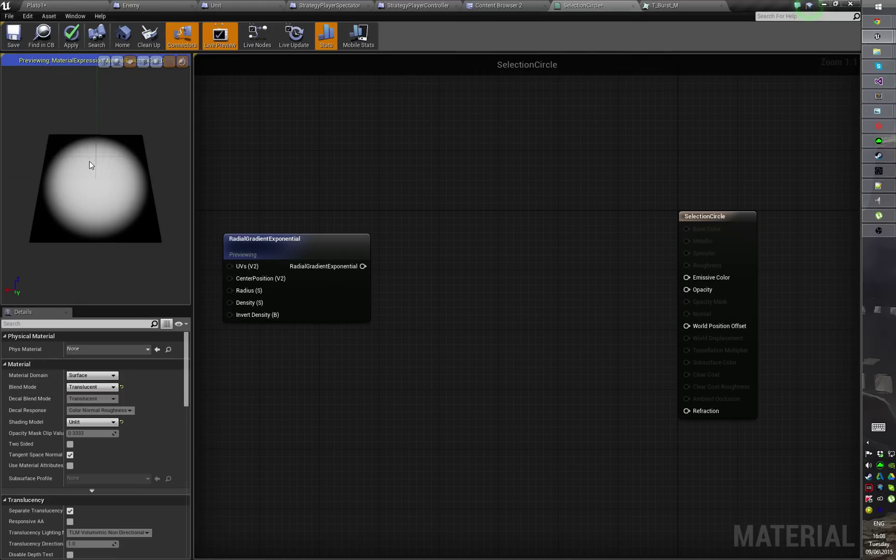
left_click_drag(348, 249, 672, 273)
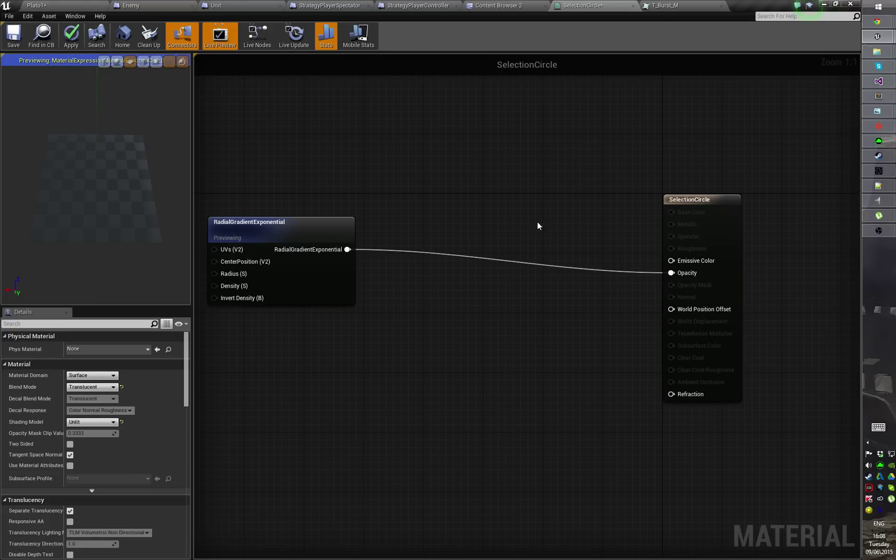
Step: Add a vector parameter named Color above the connection between the RadialGradientExponential node and the material output
right_click(428, 212)
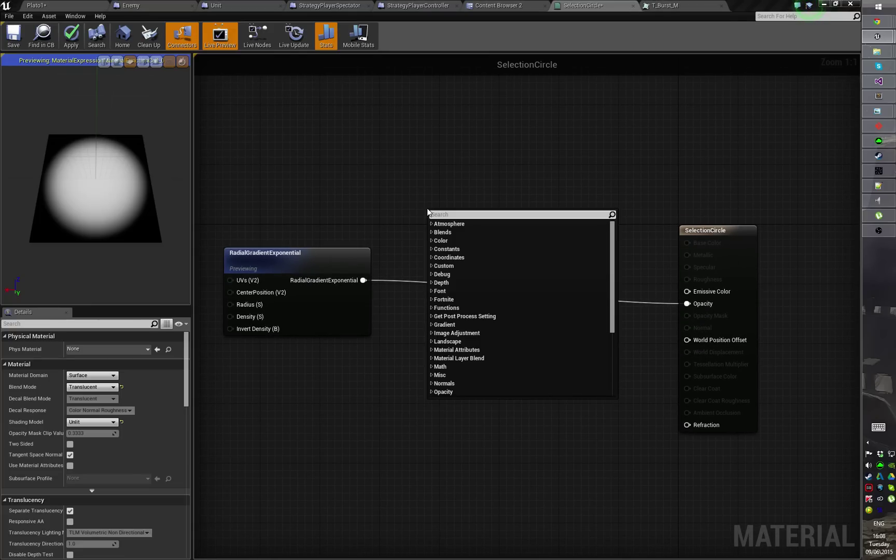
type("vector")
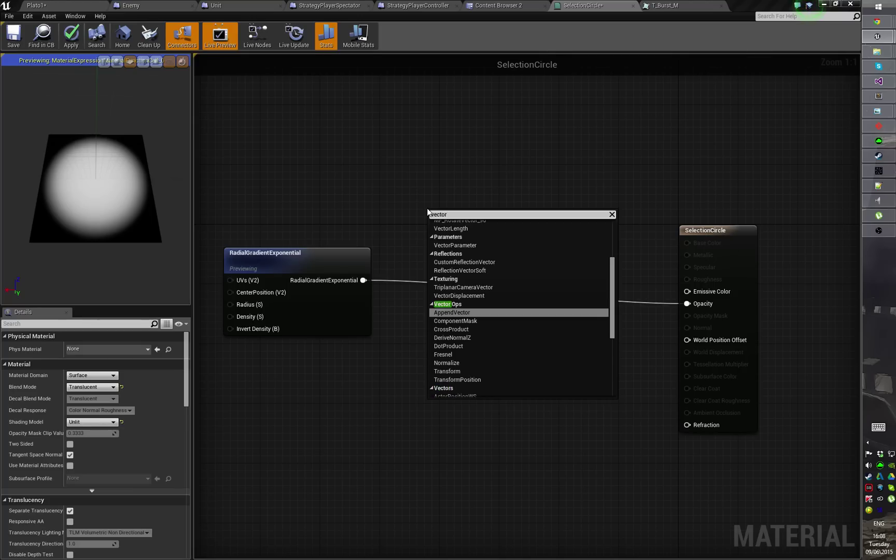
type(" param")
key("Return")
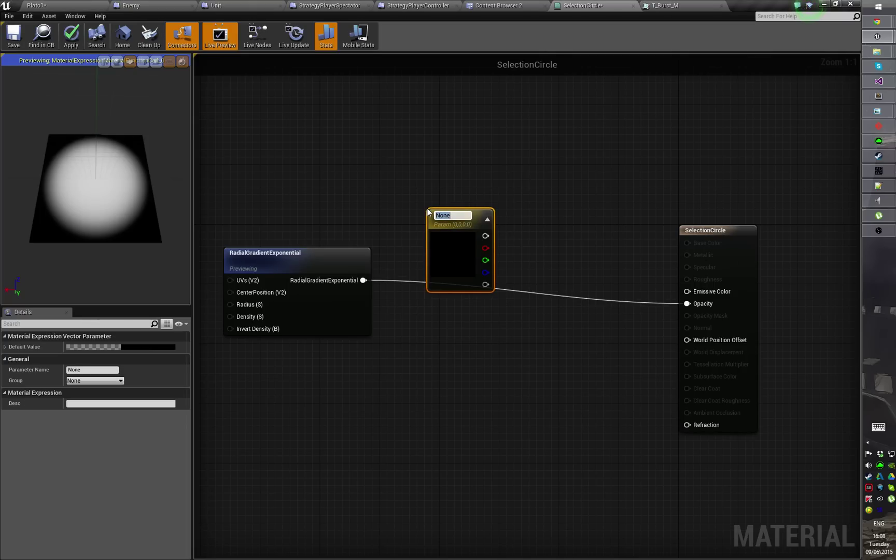
type("Color")
key("Return")
left_click_drag(430, 212, 414, 162)
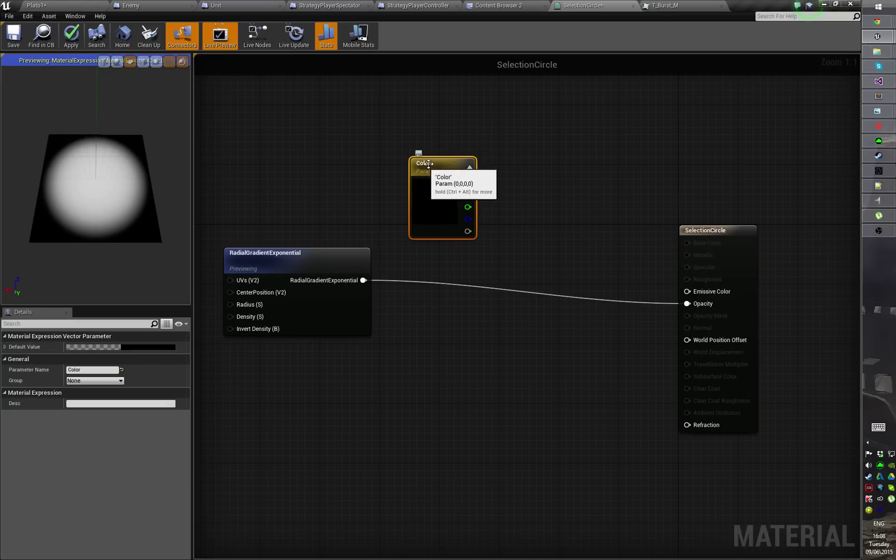
Step: Set the Color parameter's default value to a pinkish red with R 1.0, G 0.0 and B 0.133
left_click(132, 346)
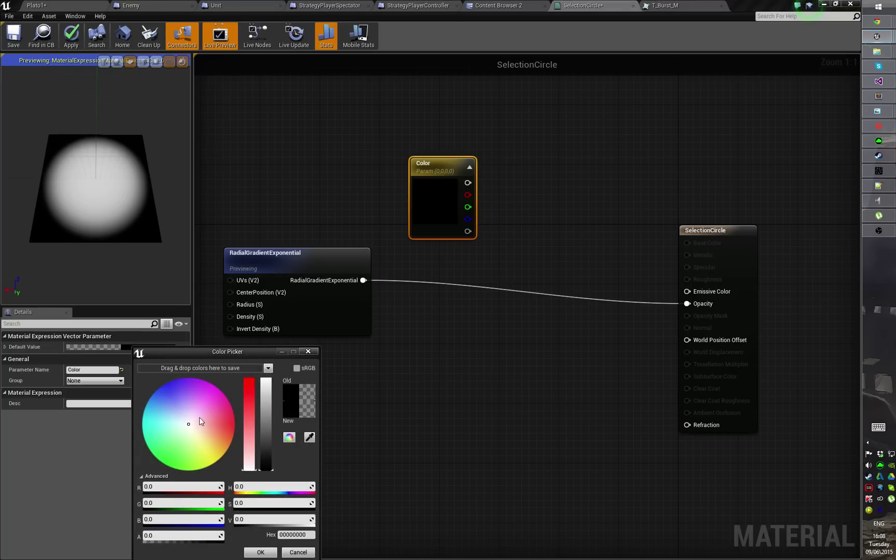
mouse_move(195, 417)
left_mouse_down()
mouse_move(208, 446)
mouse_move(265, 379)
left_mouse_up()
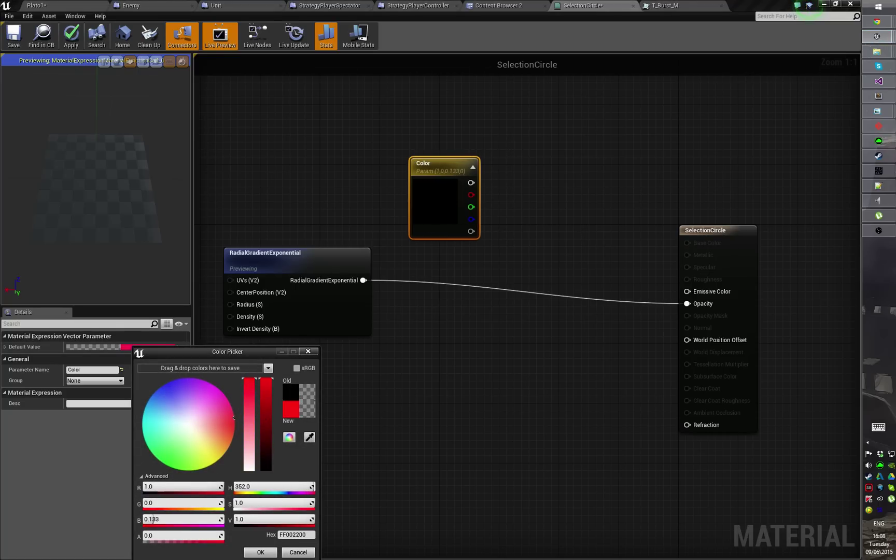
left_click(261, 552)
Step: Connect the Color parameter to the material's Emissive Color input and move the RadialGradientExponential node below the Color node
right_click_drag(431, 297, 443, 311)
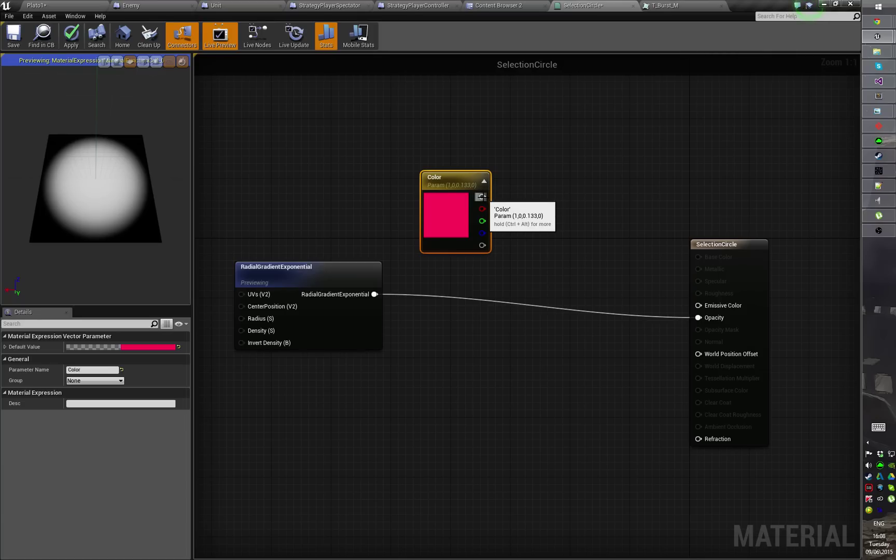
left_click_drag(482, 197, 698, 305)
right_click_drag(528, 292, 574, 298)
left_click_drag(403, 267, 460, 312)
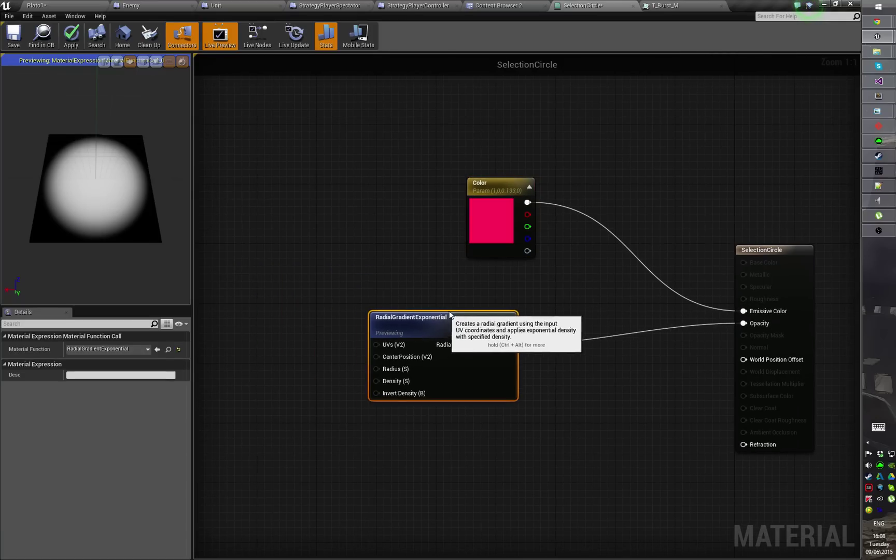
right_click_drag(621, 316, 617, 311)
left_click_drag(449, 324, 459, 302)
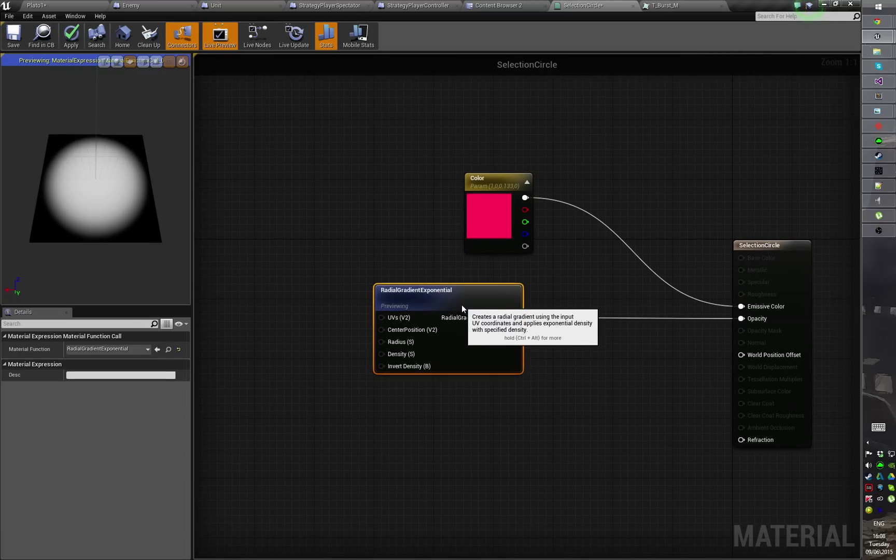
Step: Stop previewing the RadialGradientExponential node so the preview plane shows the full material
right_click_drag(549, 270, 575, 338)
right_click(490, 362)
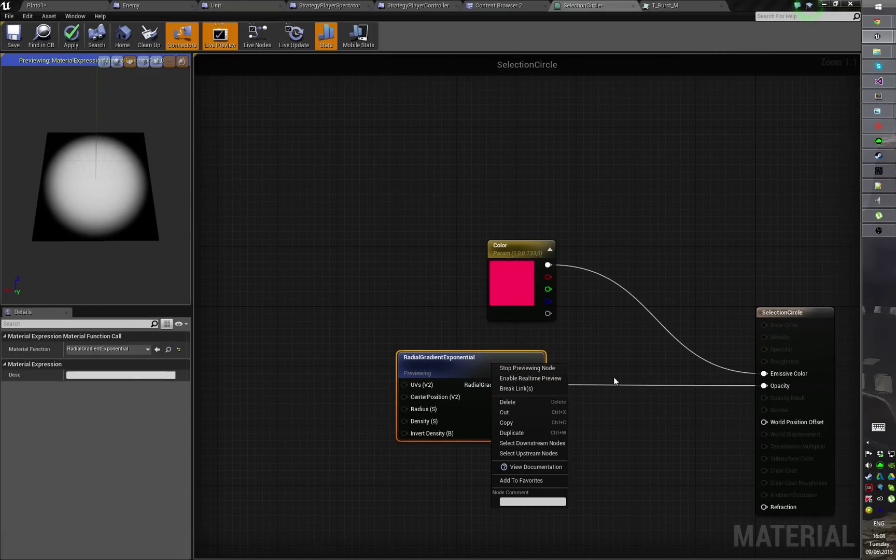
left_click(558, 371)
right_click_drag(346, 307, 325, 300)
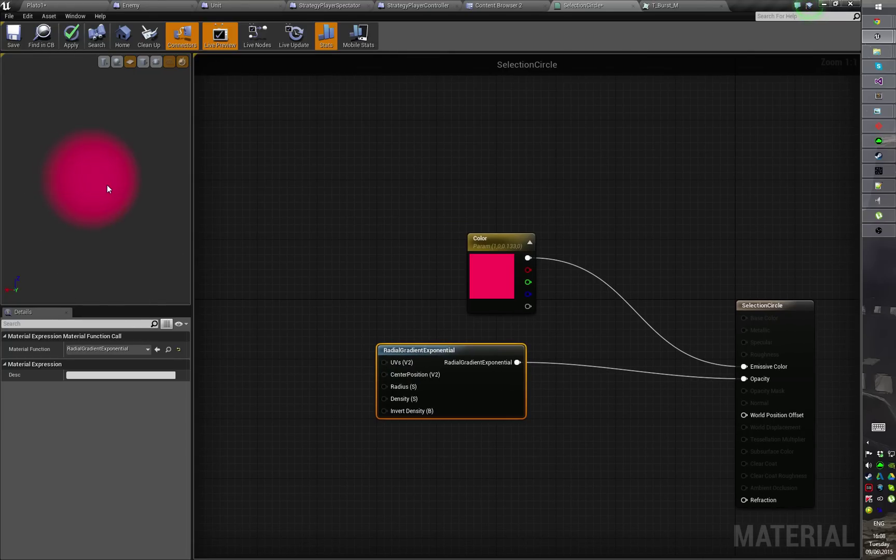
scroll(101, 186, "down", 3)
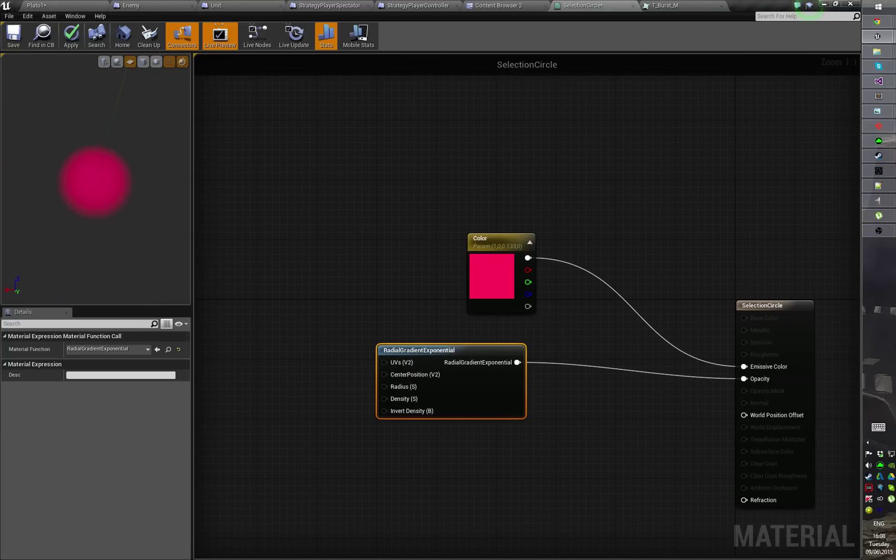
Step: Duplicate the RadialGradientExponential node and place the copy directly below the original
right_click_drag(556, 375, 508, 365)
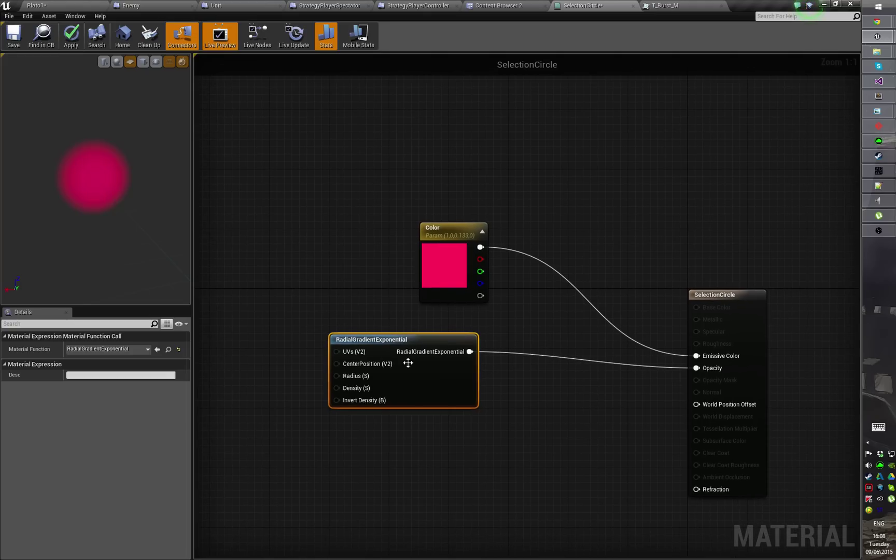
left_click_drag(389, 337, 299, 330)
right_click_drag(482, 409, 564, 308)
key("ctrl+w")
left_click_drag(490, 274, 393, 329)
right_click_drag(453, 371, 427, 415)
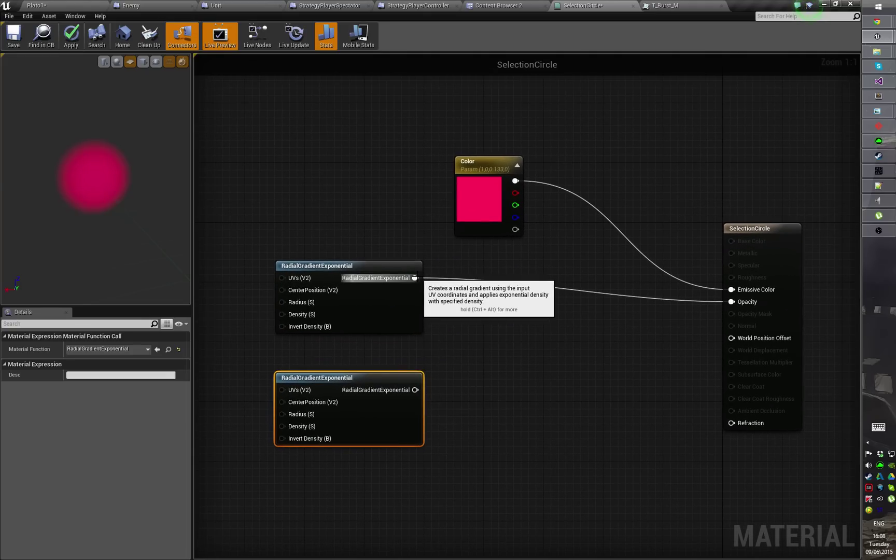
Step: Add a Subtract node with its A input fed by the upper RadialGradientExponential output
left_click_drag(415, 278, 482, 349)
type("sub")
left_click(492, 410)
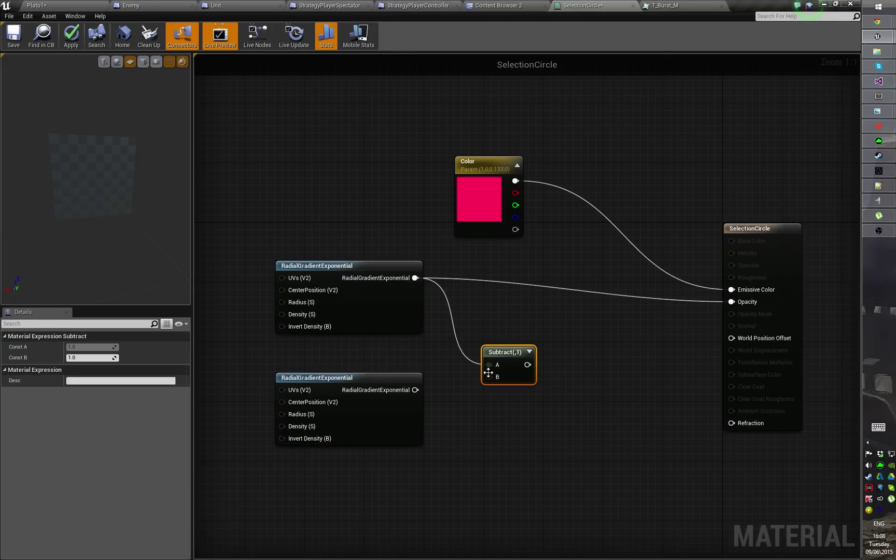
right_click_drag(296, 356, 371, 337)
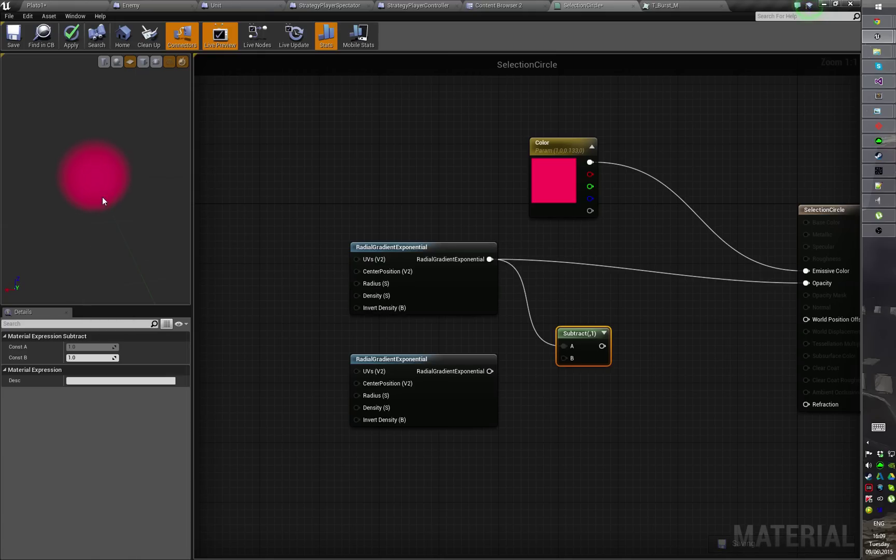
left_click_drag(104, 199, 80, 157)
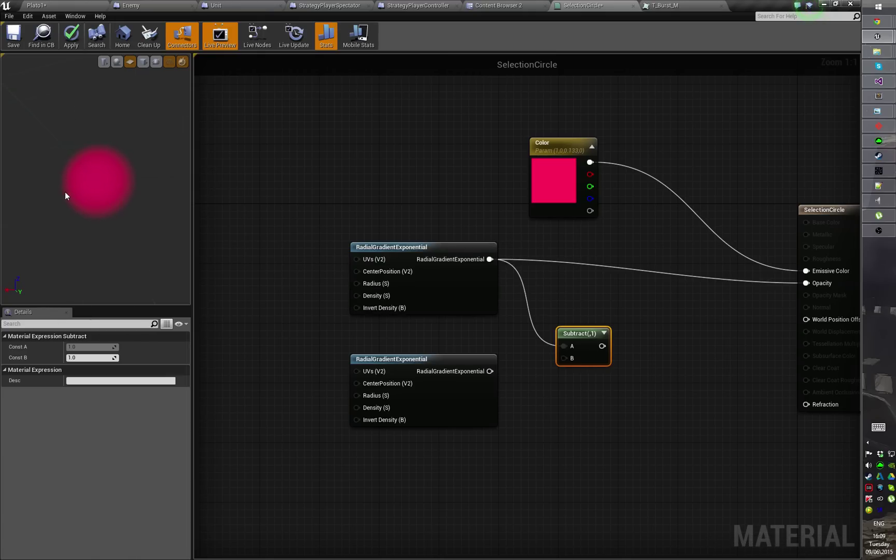
left_click_drag(81, 213, 80, 197)
Step: Add a scalar parameter named Base radius beside the lower RadialGradientExponential node
right_click_drag(360, 357, 388, 351)
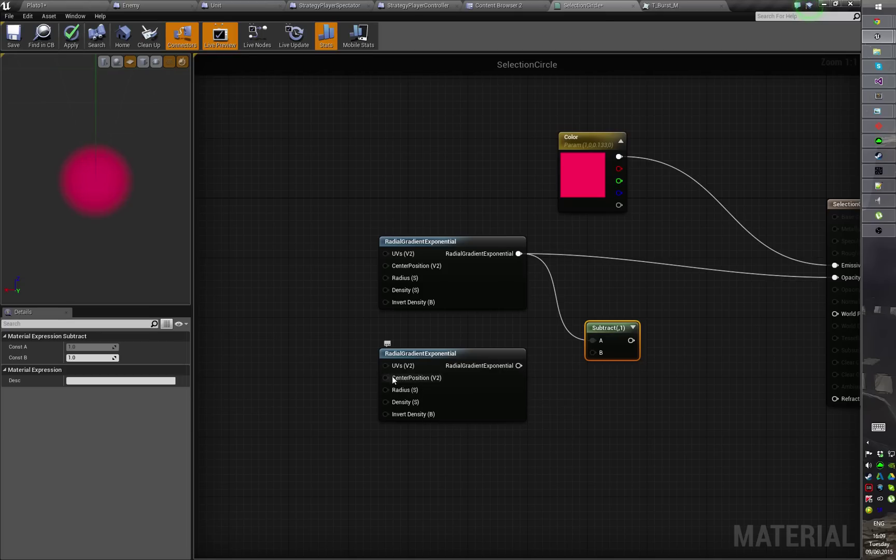
right_click(278, 349)
type("scalar")
key("Return")
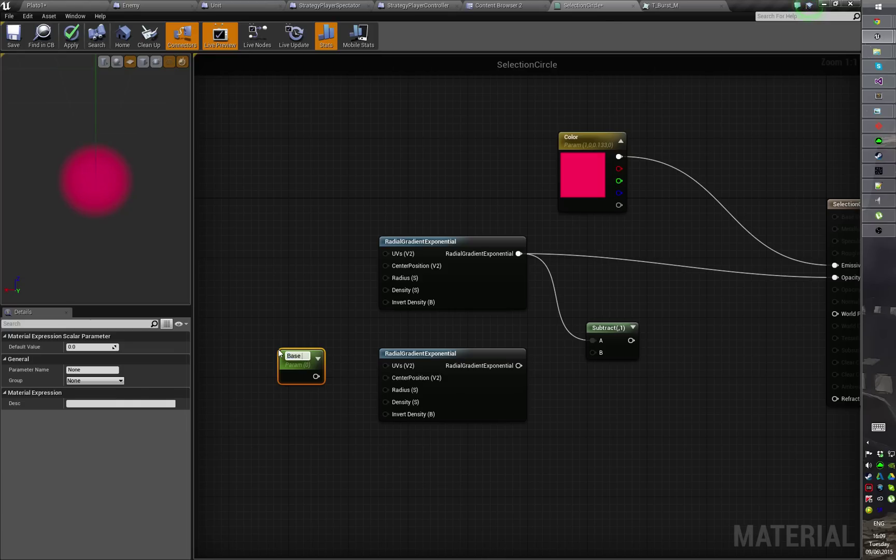
type("Base radius")
key("Return")
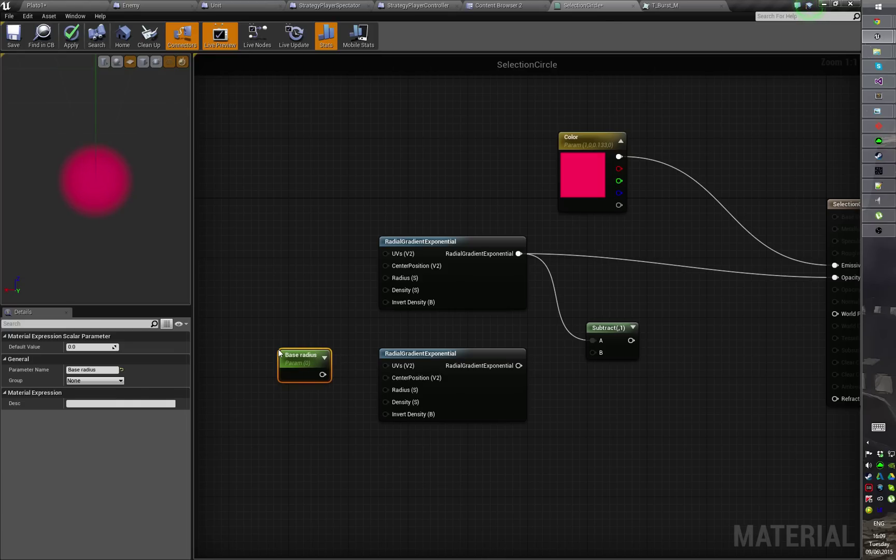
Step: Duplicate the Base radius parameter, place the copy below it and rename the copy Subtraction radius
key("ctrl+w")
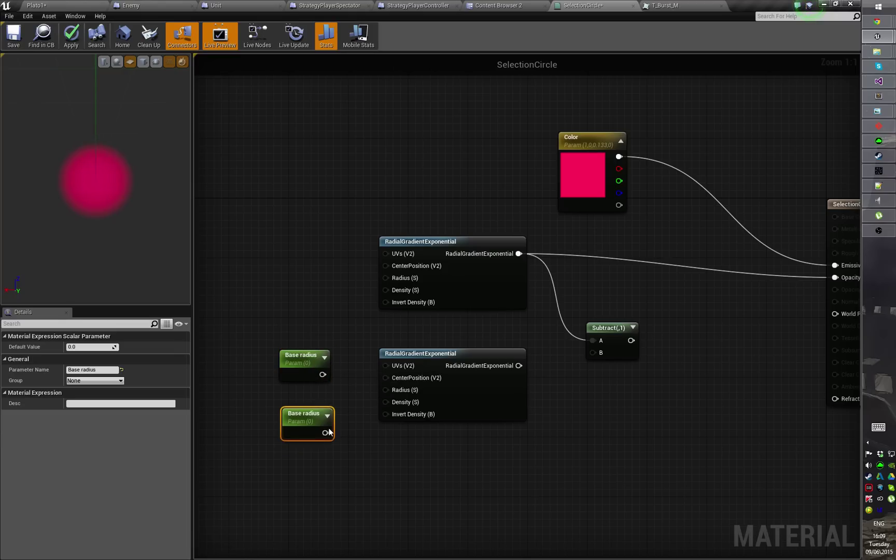
left_click_drag(328, 429, 329, 415)
left_click(93, 369)
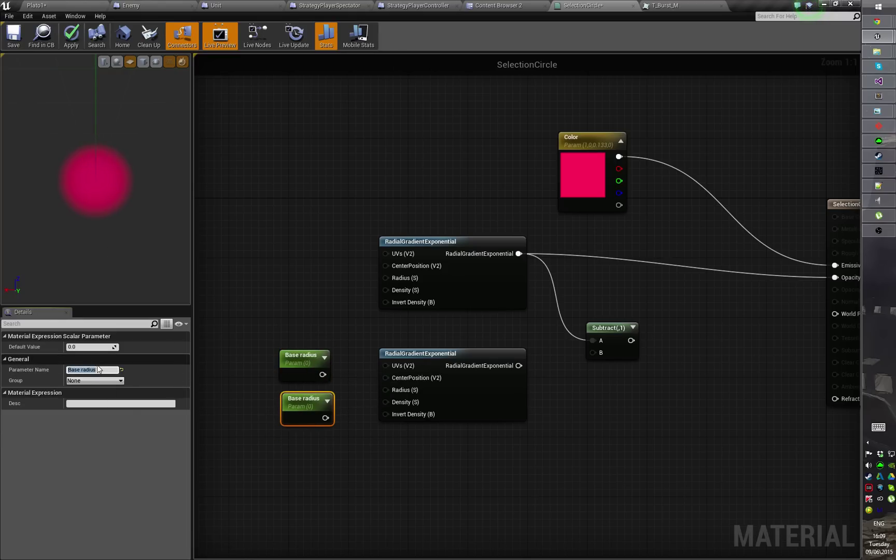
type("Sub")
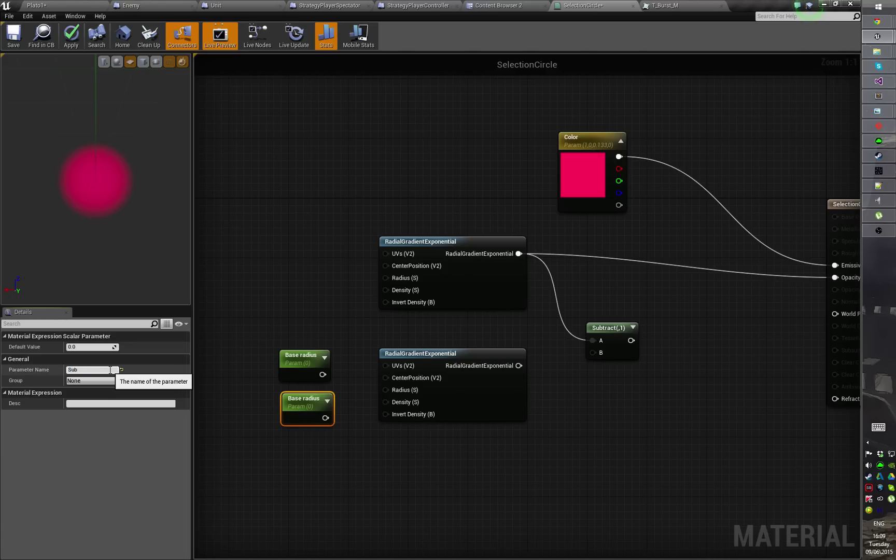
type("traction")
type(" par")
type("radius")
key("Return")
Step: Set the Base radius parameter's default value to 0.5
left_click(286, 359)
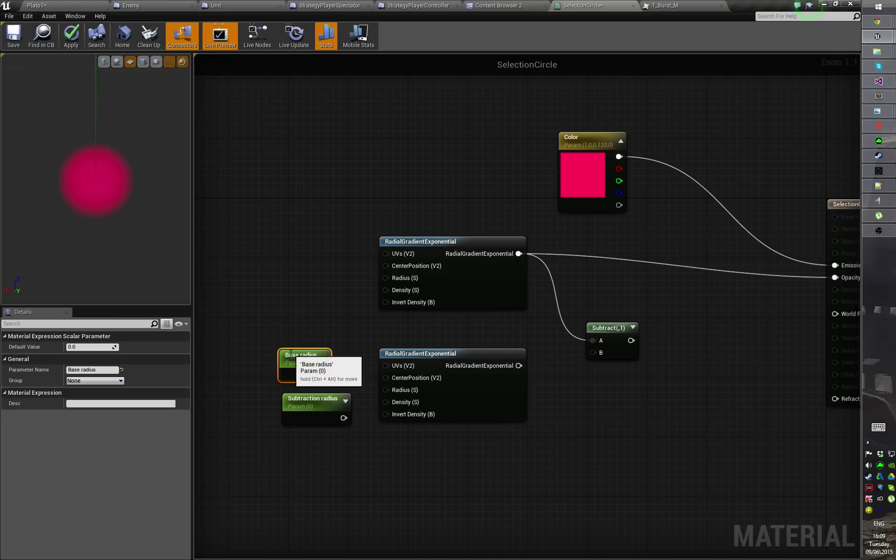
left_click(102, 347)
type("0.5")
key("Return")
Step: Connect Base radius to the upper RadialGradientExponential node's Radius input and position the parameter beside that node
left_click_drag(284, 361, 393, 277)
left_click_drag(310, 289, 306, 265)
right_click_drag(331, 296, 315, 275)
left_click_drag(295, 236, 296, 244)
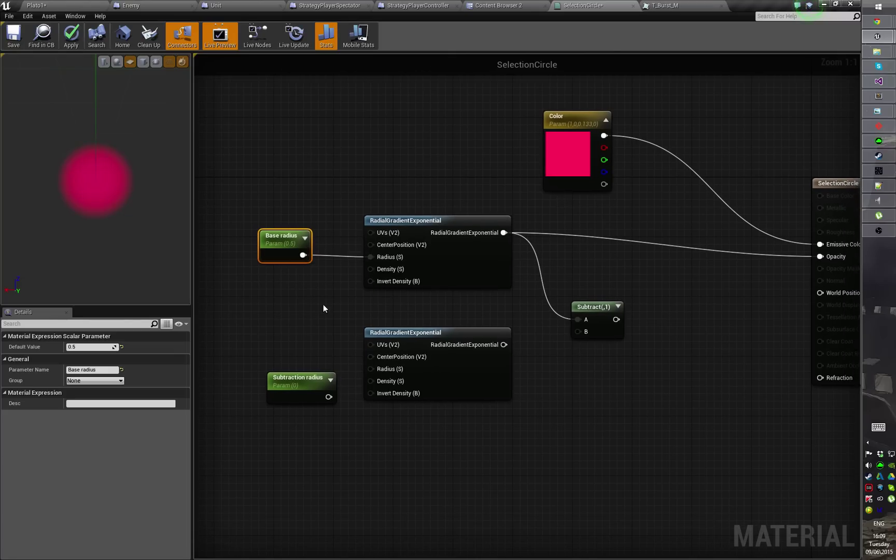
Step: Move the Subtraction radius parameter closer to the Base radius parameter and set its default value to 0.47
right_click_drag(273, 371, 277, 322)
left_click_drag(278, 321, 262, 267)
right_click_drag(262, 267, 262, 333)
left_click(107, 348)
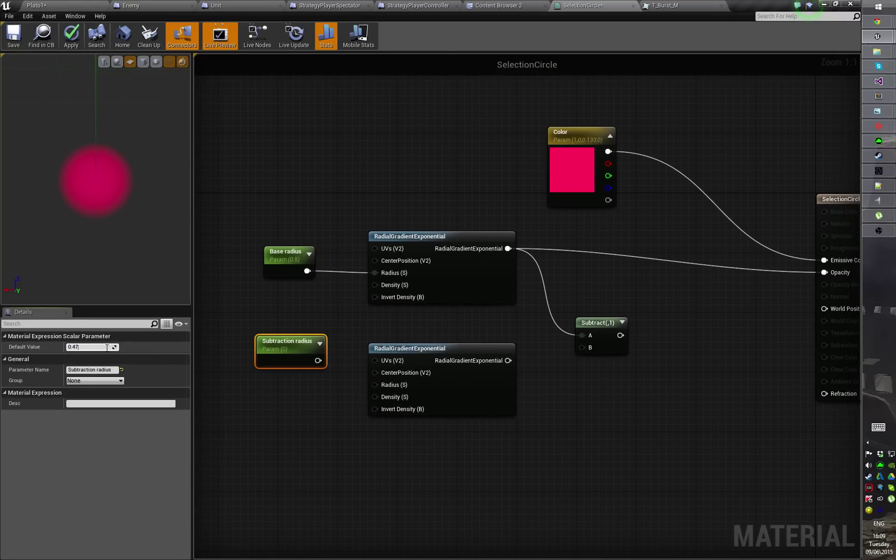
type("0.47")
key("Return")
Step: Connect Subtraction radius to the lower gradient's Radius input and that gradient's output to the Subtract node's B input
left_click_drag(318, 361, 378, 388)
right_click_drag(338, 294, 308, 320)
right_click_drag(517, 347, 484, 340)
left_click_drag(457, 372, 531, 360)
Step: Start previewing the Subtract node to check the ring shape on the plane
right_click_drag(539, 337, 487, 348)
right_click(494, 350)
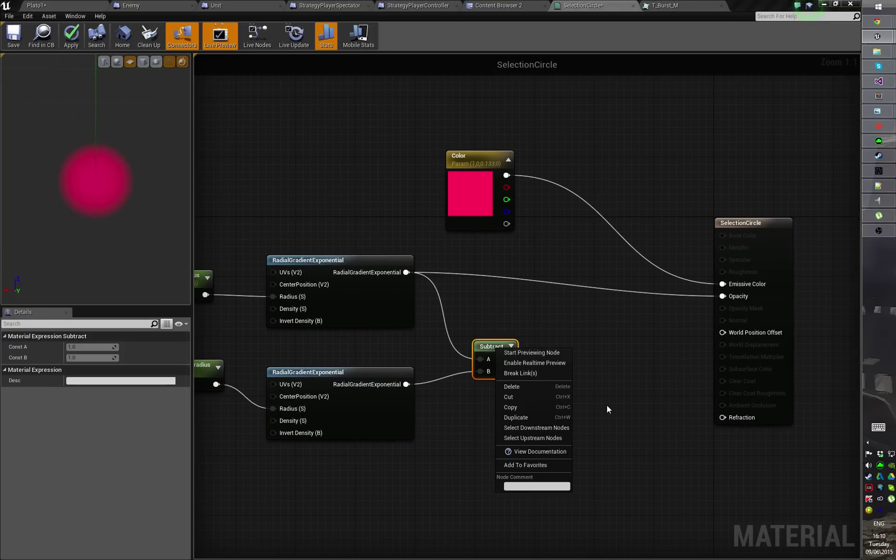
left_click(538, 357)
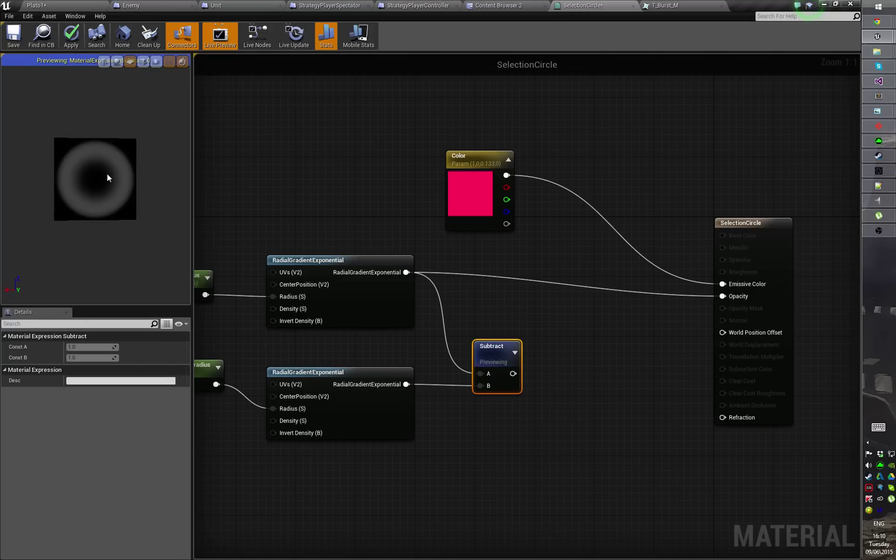
Step: Add a Clamp node fed by the Subtract output and place it beside the Subtract node
right_click_drag(606, 352, 574, 343)
left_click_drag(480, 364, 513, 367)
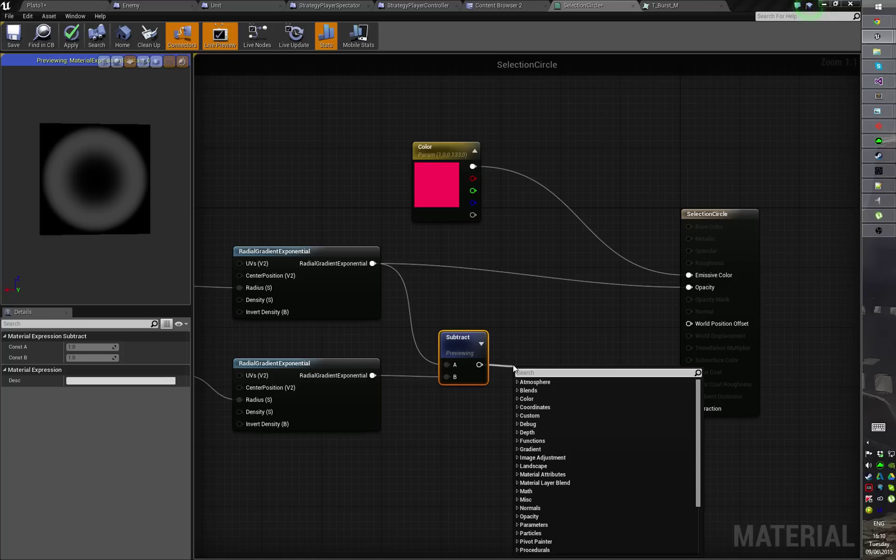
type("clamp")
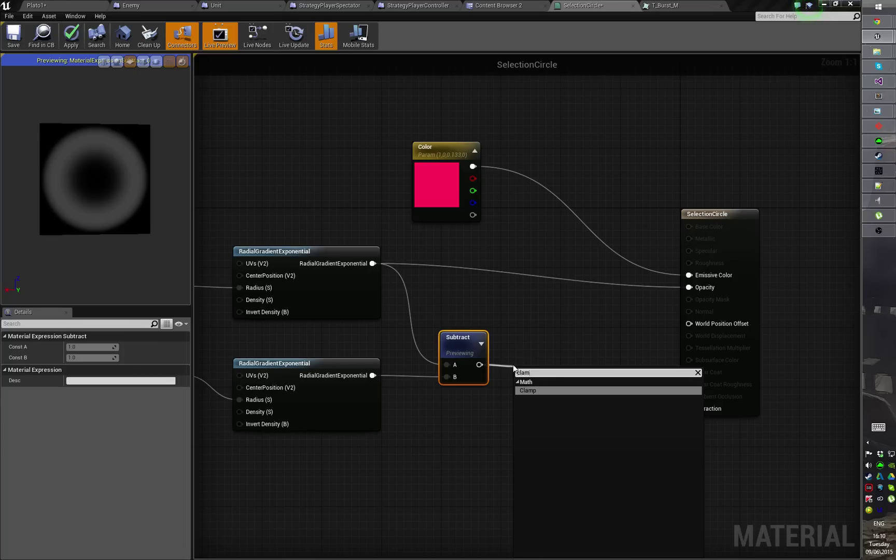
key("Return")
left_click_drag(569, 385, 564, 360)
Step: Connect the Clamp output to the material's Opacity input in place of the upper gradient's link
right_click_drag(490, 317, 574, 316)
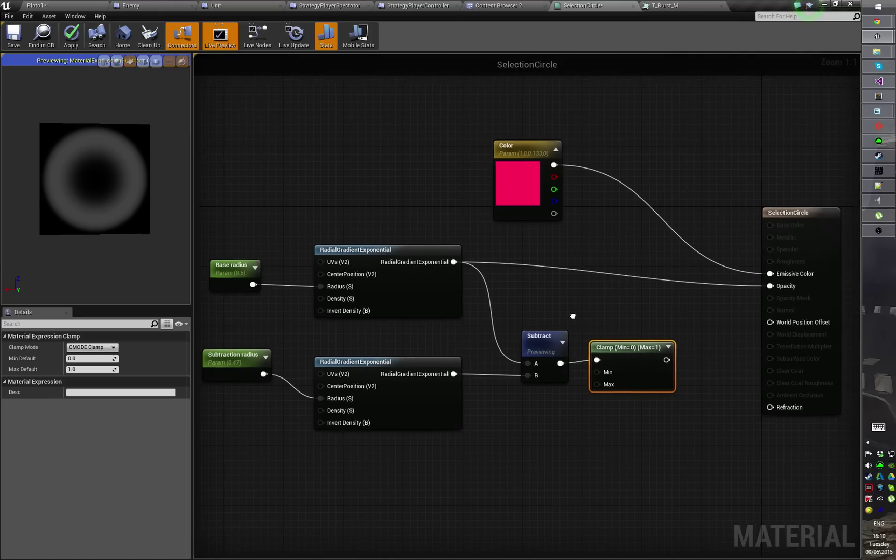
right_click_drag(605, 350, 540, 329)
left_click_drag(601, 341, 705, 267)
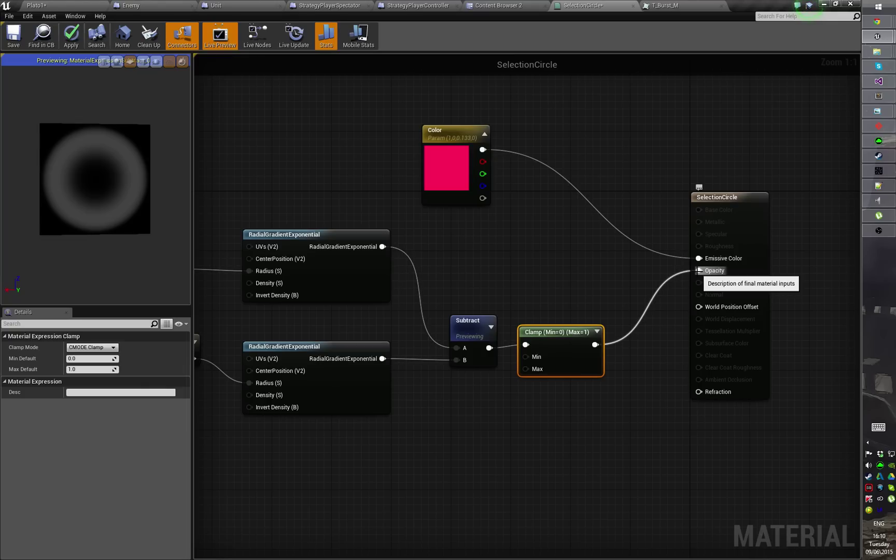
Step: Stop previewing the Subtract node and inspect the full material's ring on the preview plane
left_click_drag(60, 132, 112, 210)
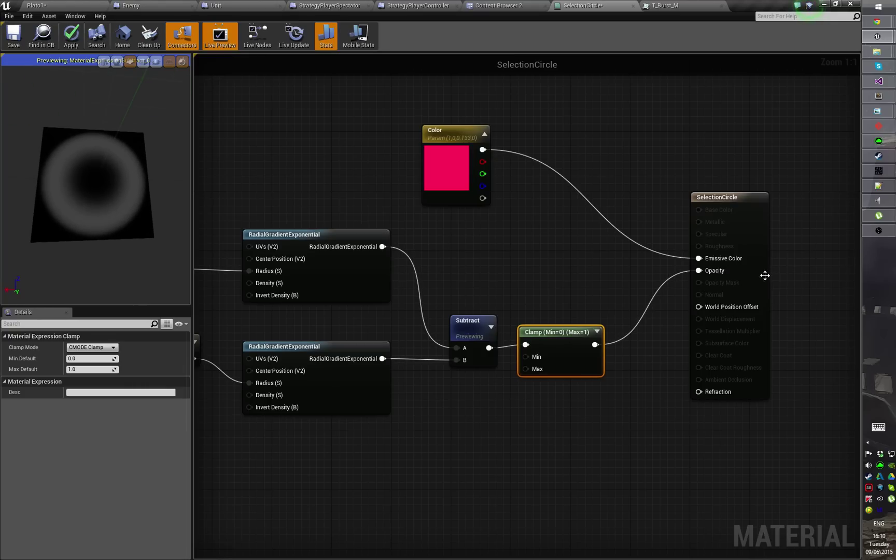
right_click(480, 322)
left_click(511, 323)
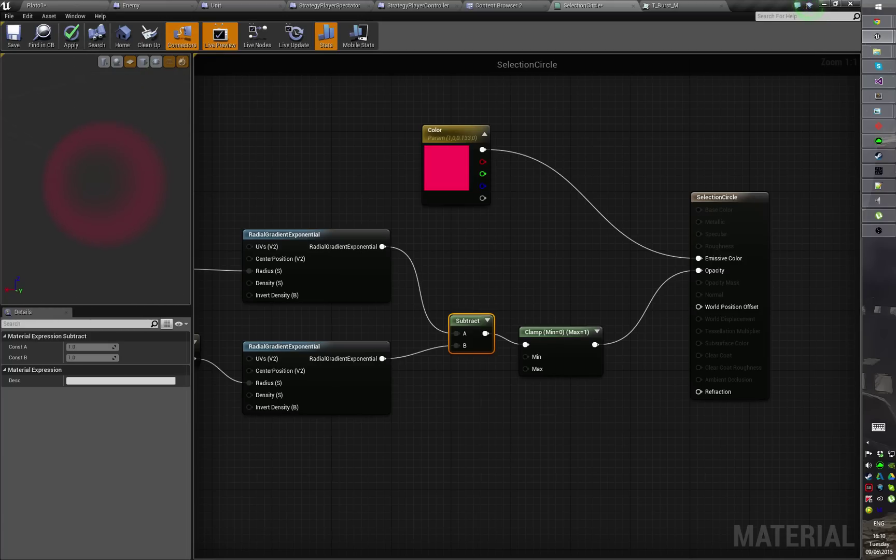
left_click_drag(66, 190, 43, 202)
left_click_drag(113, 168, 126, 158)
right_click_drag(450, 293, 562, 350)
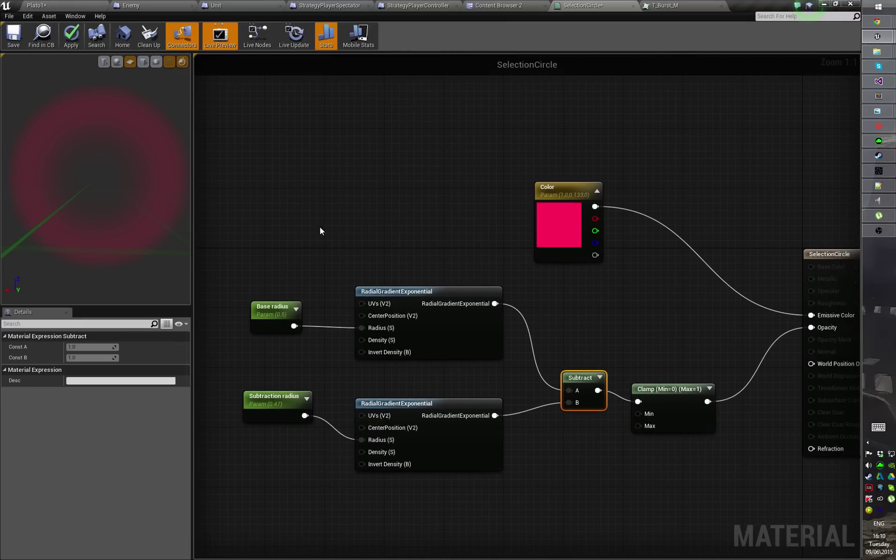
Step: Save the SelectionCircle material and create a material instance from it in the Materials folder
left_click(13, 35)
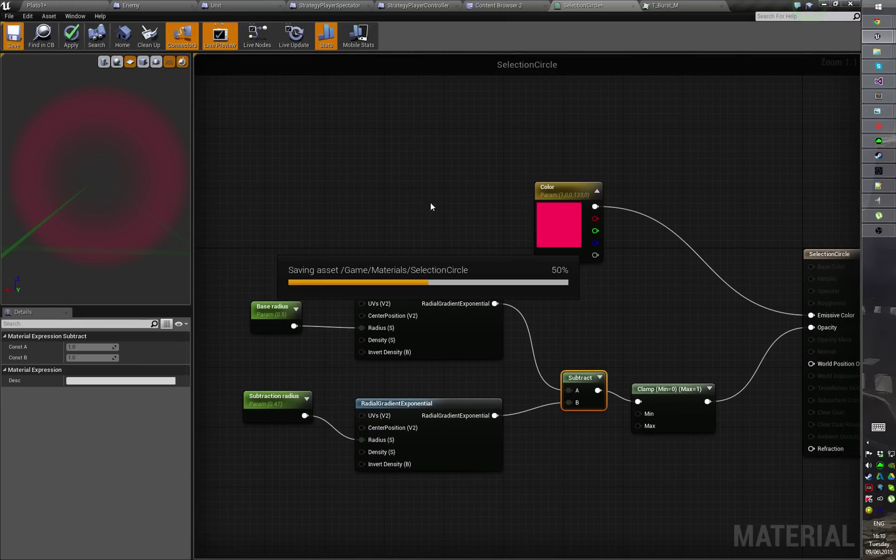
left_click(511, 8)
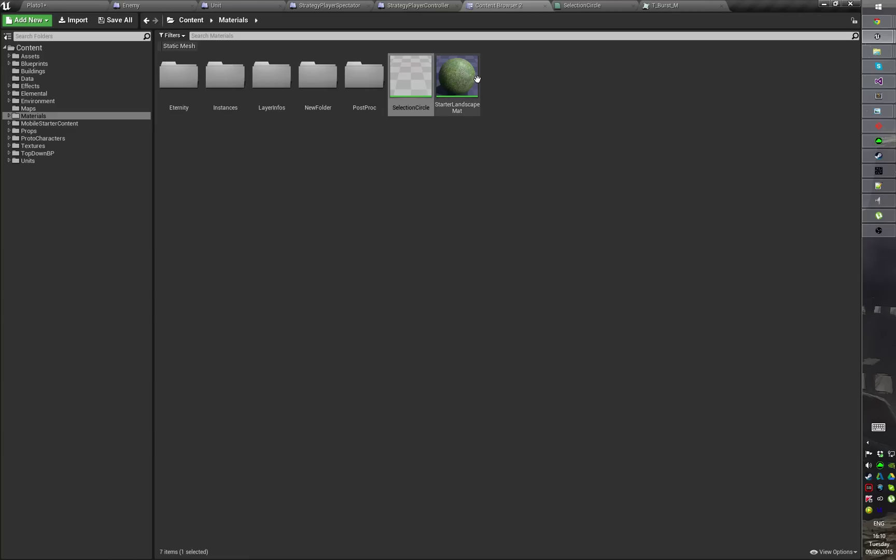
right_click(476, 82)
left_click(663, 54)
left_click(582, 7)
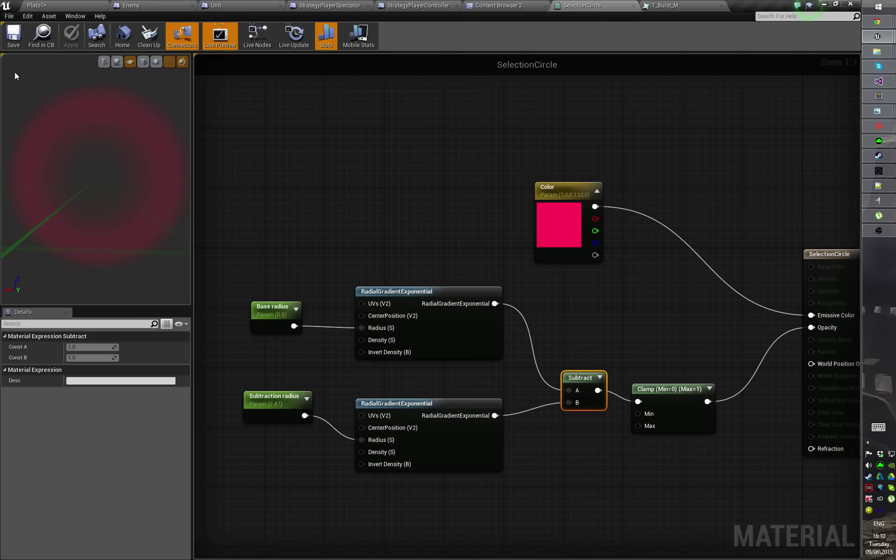
left_click(47, 34)
right_click(423, 79)
left_click(461, 92)
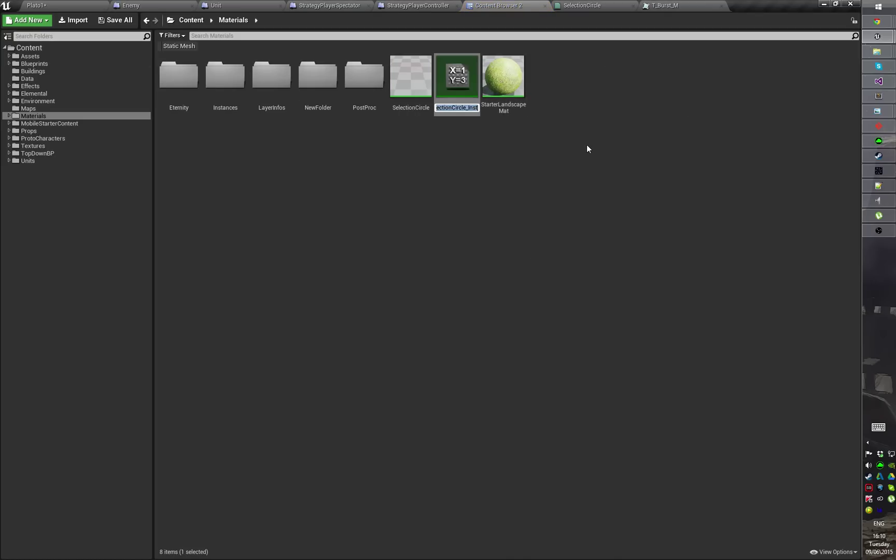
Step: Rename the new material instance to iSelectionCircle and open it for editing
key("End")
key("BackSpace")
key("BackSpace")
key("BackSpace")
key("BackSpace")
key("BackSpace")
key("Home")
type("i")
key("Return")
key("Return")
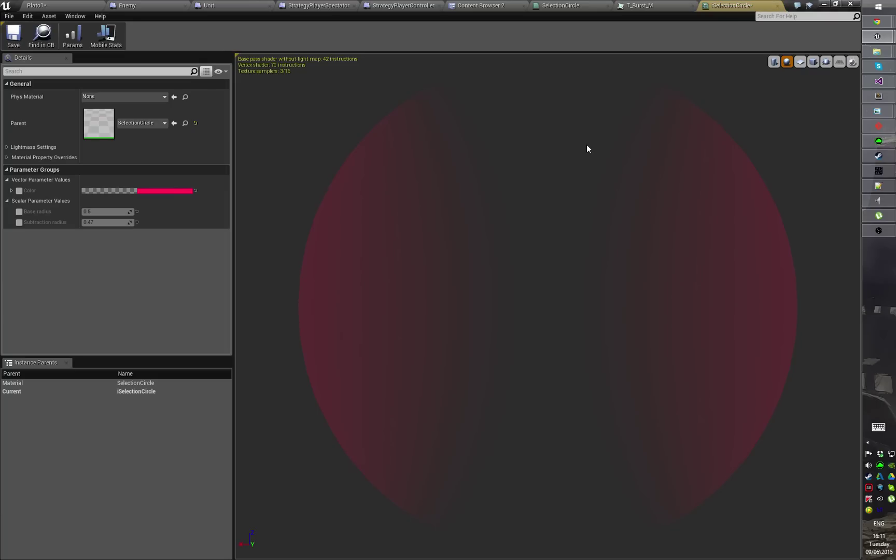
Step: Preview the instance on a plane and override both radius parameters, setting Subtraction radius to 0.49
left_click(800, 62)
left_click_drag(530, 256, 622, 254)
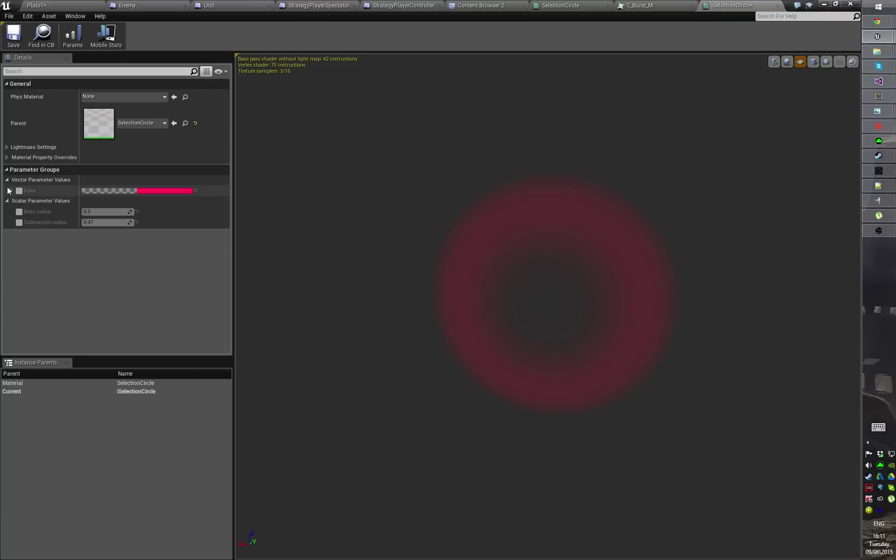
left_click(20, 212)
left_click(19, 223)
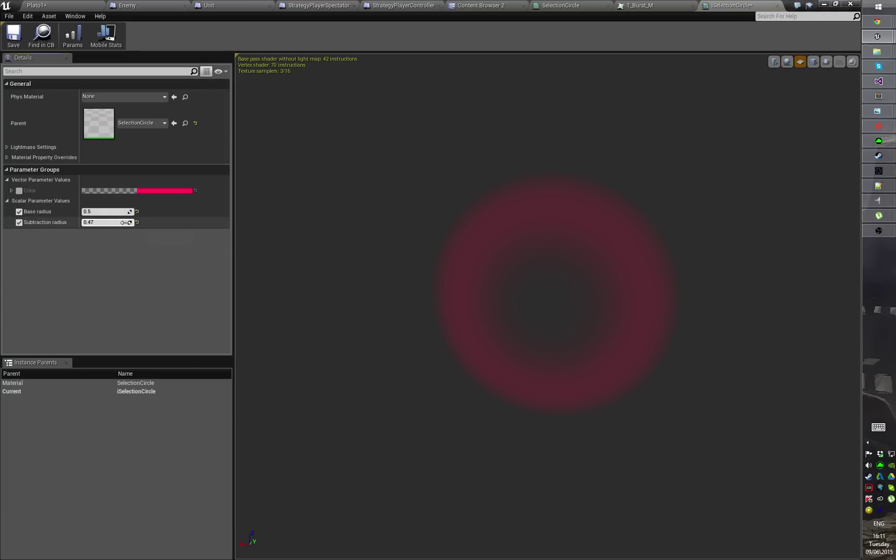
left_click(113, 223)
type("0.49")
key("Return")
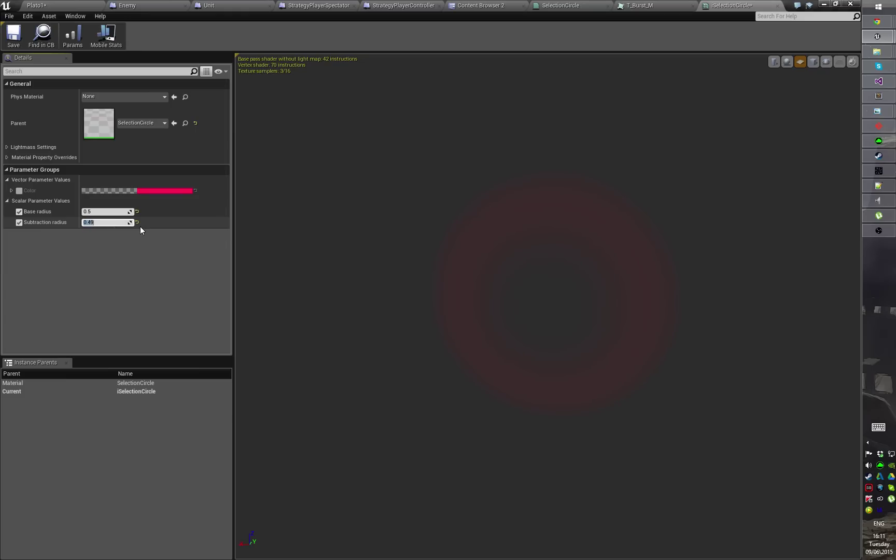
right_click_drag(347, 280, 374, 280)
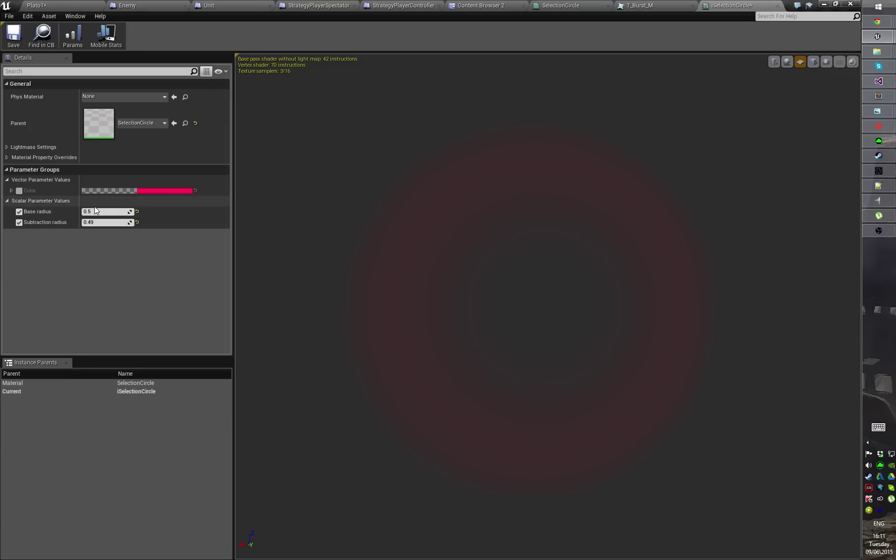
Step: Override the instance's Color parameter and set its red channel to 5
left_click(20, 191)
left_click(150, 191)
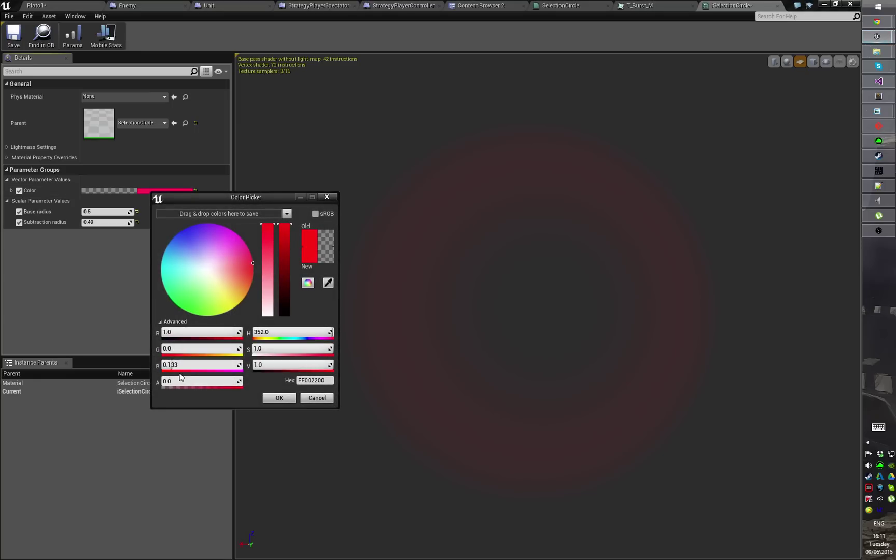
left_click(174, 321)
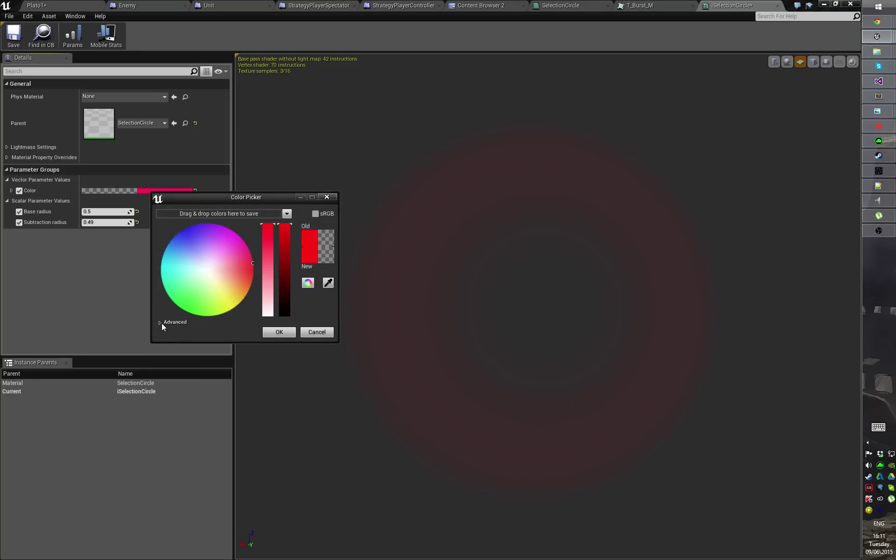
left_click(161, 322)
left_click(181, 333)
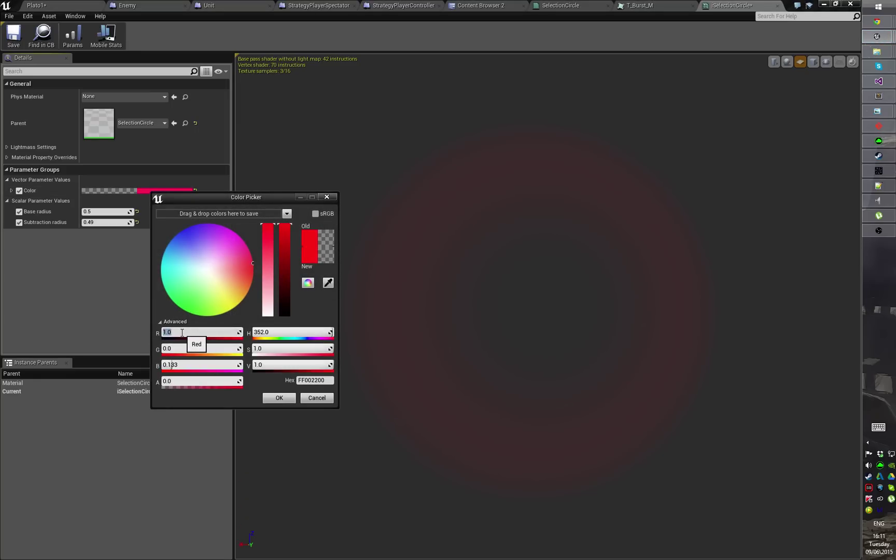
type("5")
key("Return")
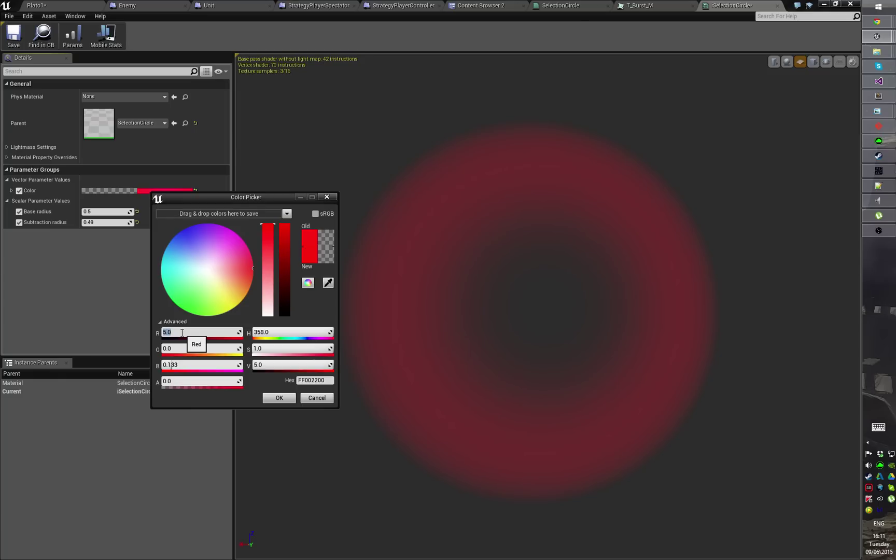
left_click(280, 396)
left_click_drag(414, 363, 487, 241)
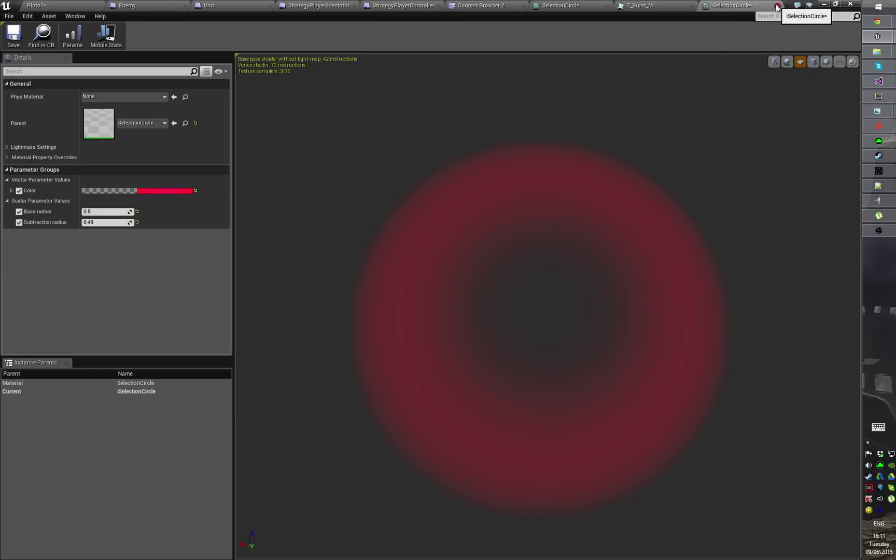
Step: Return to the SelectionCircle material graph and shift the lower gradient and its Subtraction radius parameter away from the Subtract node
left_click(675, 7)
left_click_drag(567, 3, 651, 6)
right_click_drag(653, 314, 541, 228)
right_click_drag(578, 344, 573, 264)
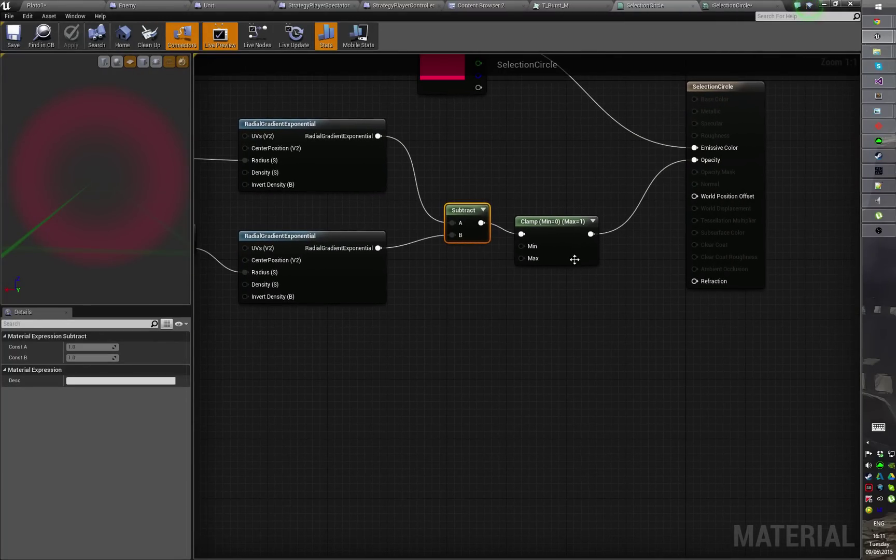
right_click_drag(504, 295, 584, 336)
right_click_drag(385, 266, 488, 319)
left_click_drag(310, 304, 506, 394)
left_click_drag(503, 328, 421, 329)
right_click_drag(563, 382, 465, 392)
Step: Add a Power node fed by the lower gradient's output and place it beside that gradient
left_click_drag(387, 351, 416, 368)
type("power")
key("Return")
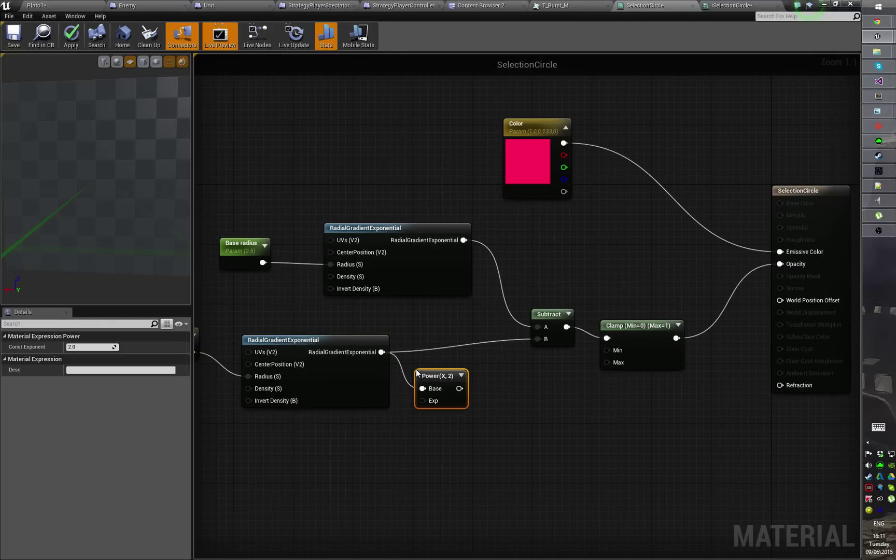
left_click_drag(444, 378, 434, 342)
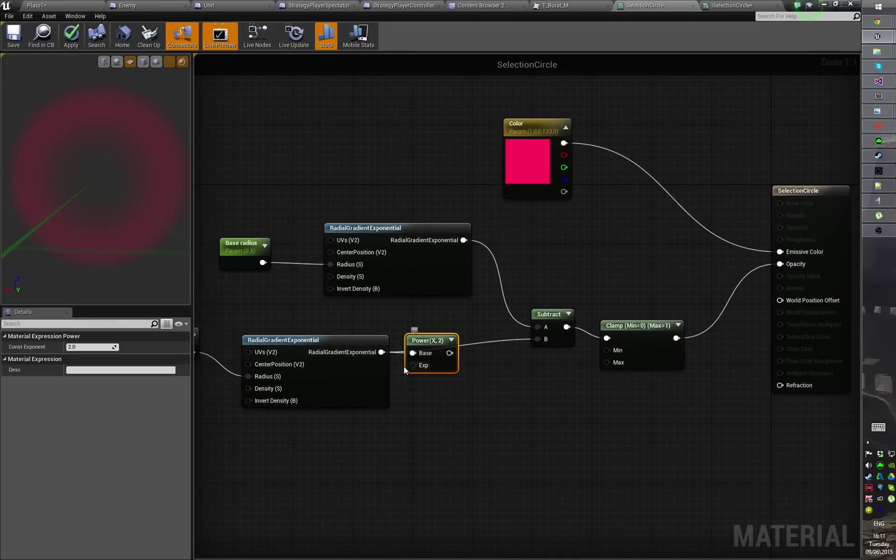
Step: Preview the Power node with its thumbnail expanded and set its constant exponent to 0.5
right_click(425, 347)
left_click(451, 355)
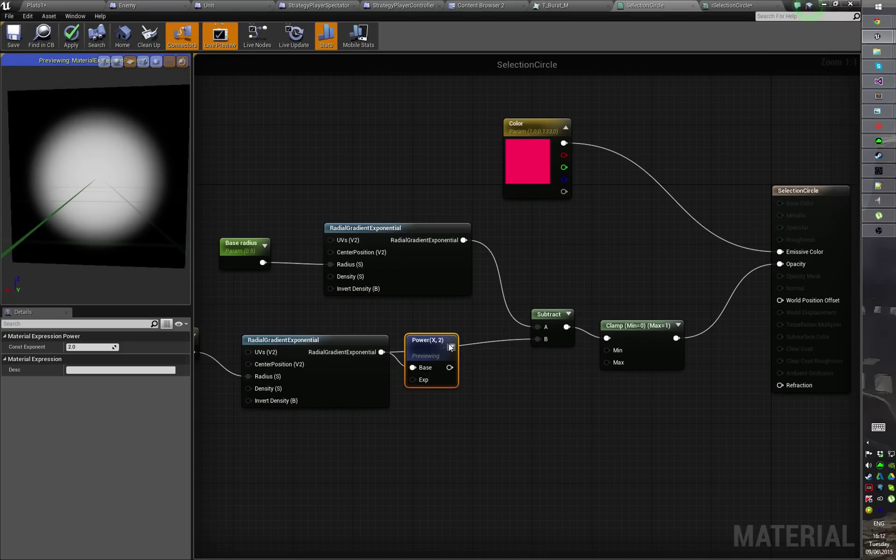
left_click(450, 347)
left_click(85, 347)
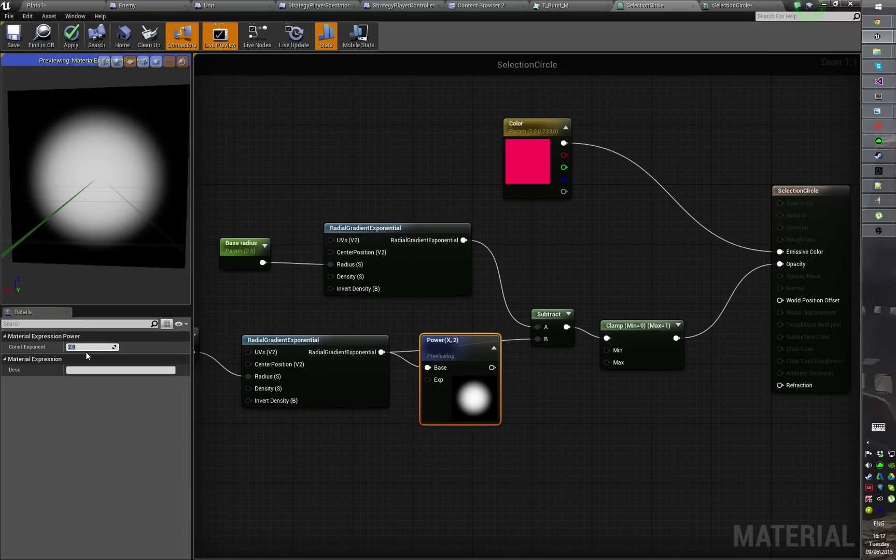
type("0.5")
key("Return")
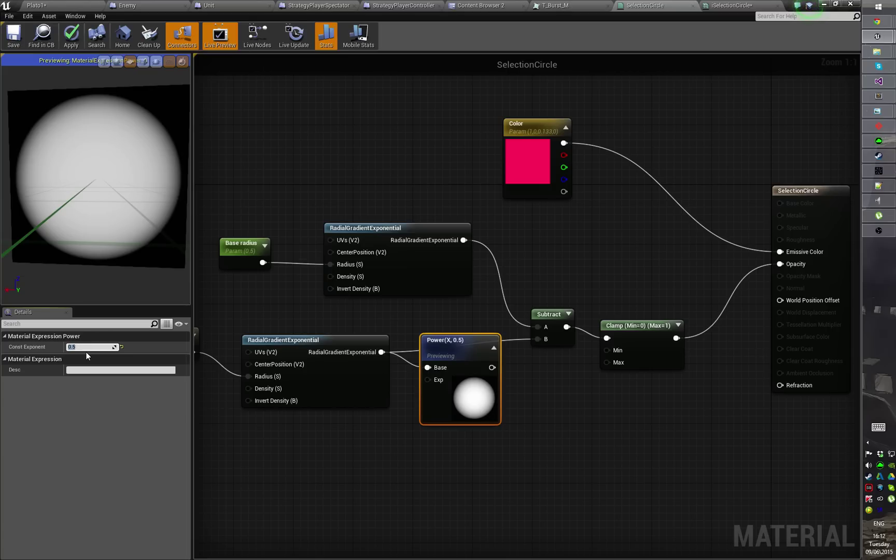
Step: Line up the Power node with the lower gradient and set the Subtraction radius parameter's default value to 0.45
right_click_drag(474, 367, 490, 346)
mouse_move(472, 322)
left_mouse_down()
mouse_move(457, 313)
mouse_move(465, 307)
left_mouse_up()
left_click_drag(86, 202, 112, 203)
mouse_move(62, 141)
right_mouse_down()
mouse_move(63, 155)
mouse_move(63, 141)
right_mouse_up()
left_click_drag(65, 145, 90, 162)
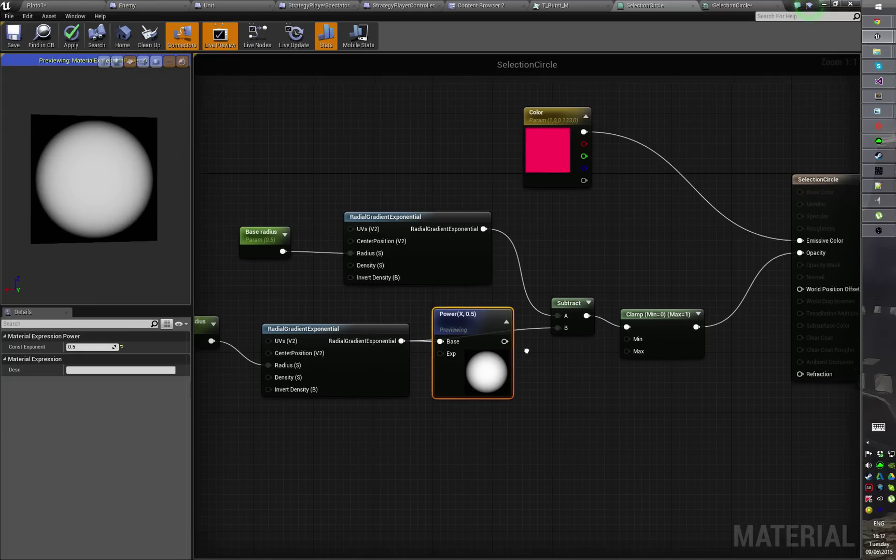
left_click_drag(462, 304, 461, 319)
right_click_drag(287, 313, 360, 314)
left_click(269, 314)
left_click(92, 346)
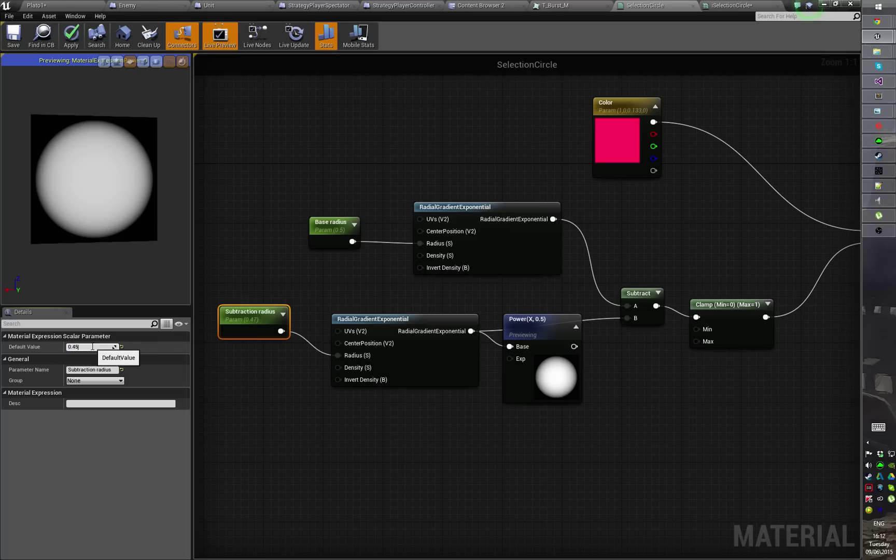
type("0.45")
key("Return")
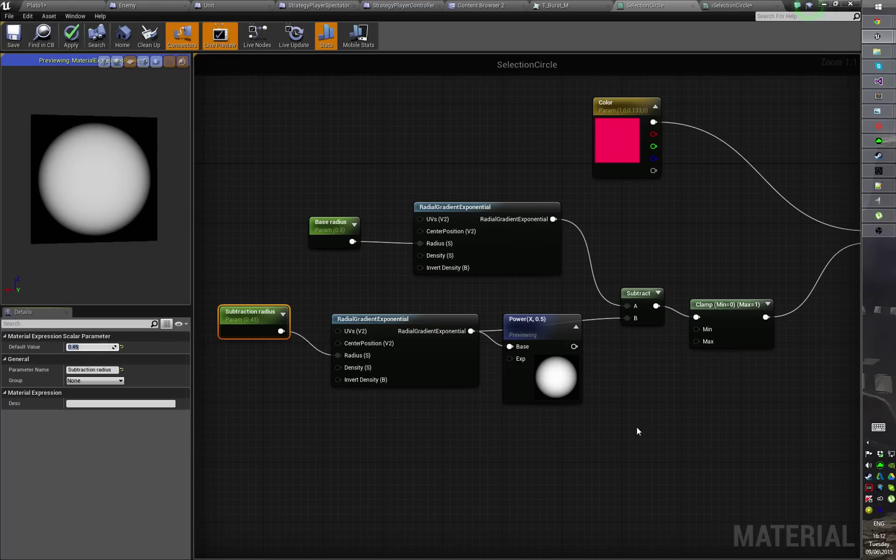
Step: Connect the Power output to the Subtract node's B input and stop previewing the Power node
left_click(545, 340)
left_click_drag(574, 346, 634, 317)
right_click_drag(616, 346, 512, 362)
right_click(436, 343)
left_click(460, 346)
right_click_drag(576, 289, 594, 294)
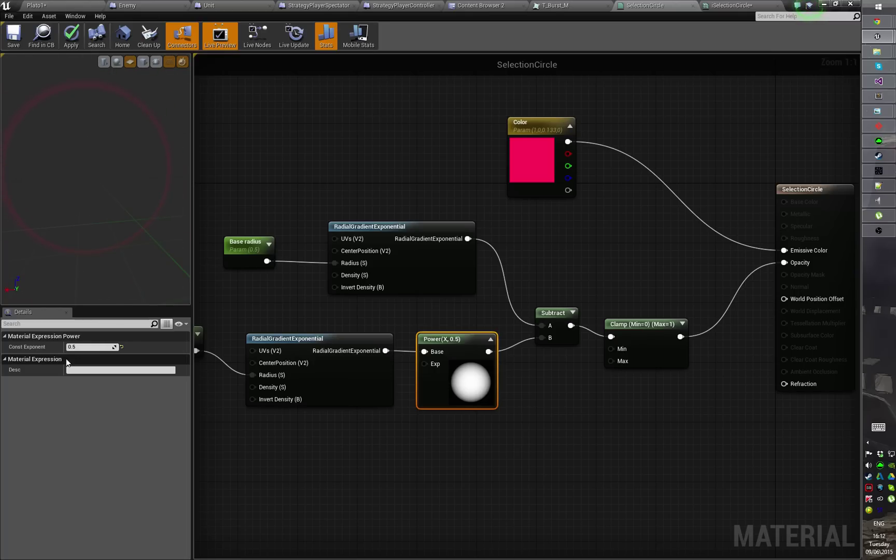
Step: Try a constant exponent of 0.2 on the Power node, and set it back to 0.5
right_click_drag(499, 221, 584, 222)
left_click(107, 347)
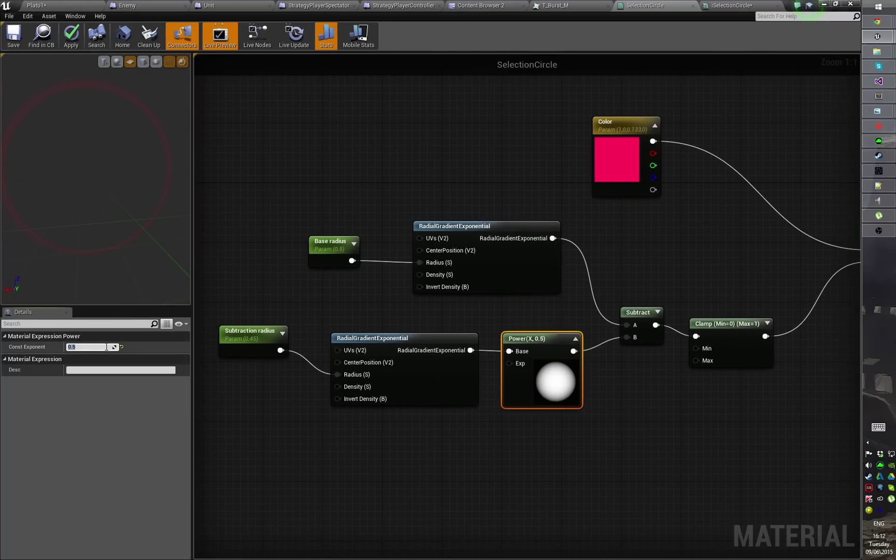
key("Return")
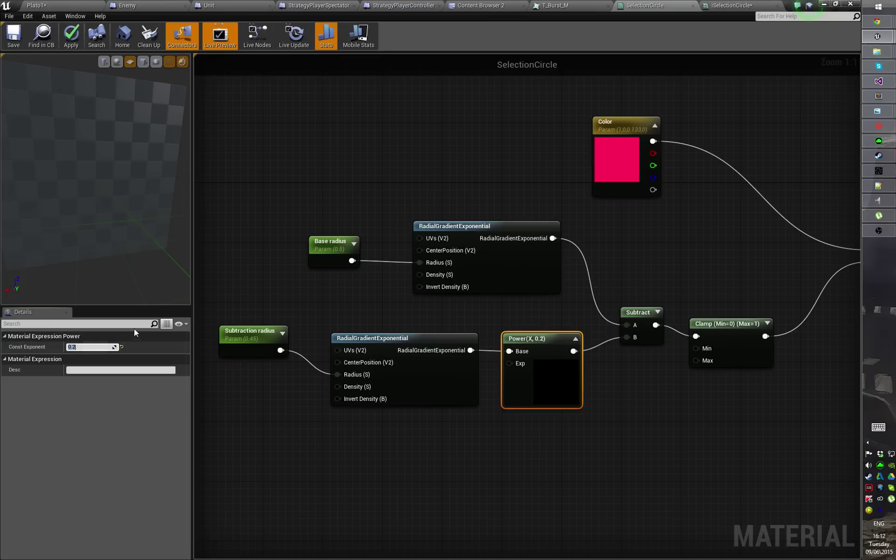
right_click_drag(357, 333, 386, 226)
left_click(77, 346)
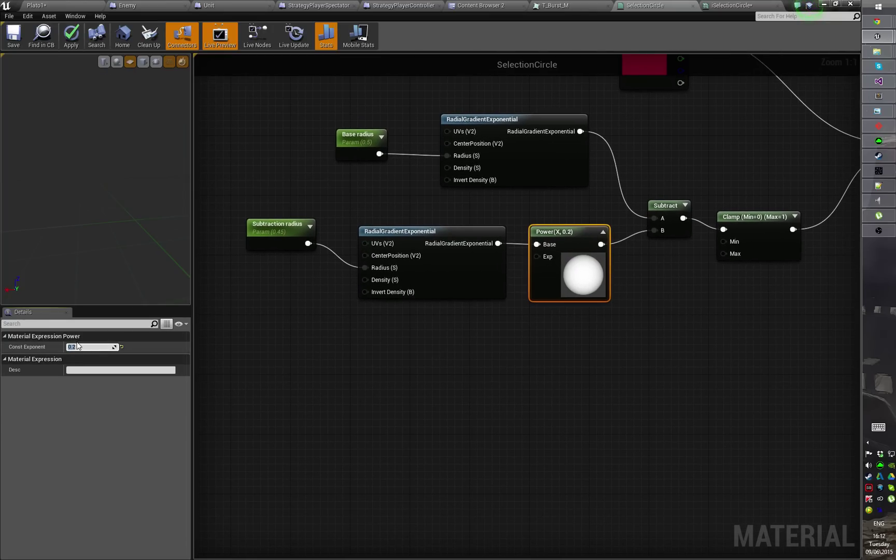
type("0.5")
key("Return")
Step: Add a scalar parameter named Subtraction pow that feeds the Power node's Exp input
right_click_drag(376, 366, 429, 362)
right_click_drag(567, 311, 505, 299)
right_click(400, 387)
type("scal")
key("Return")
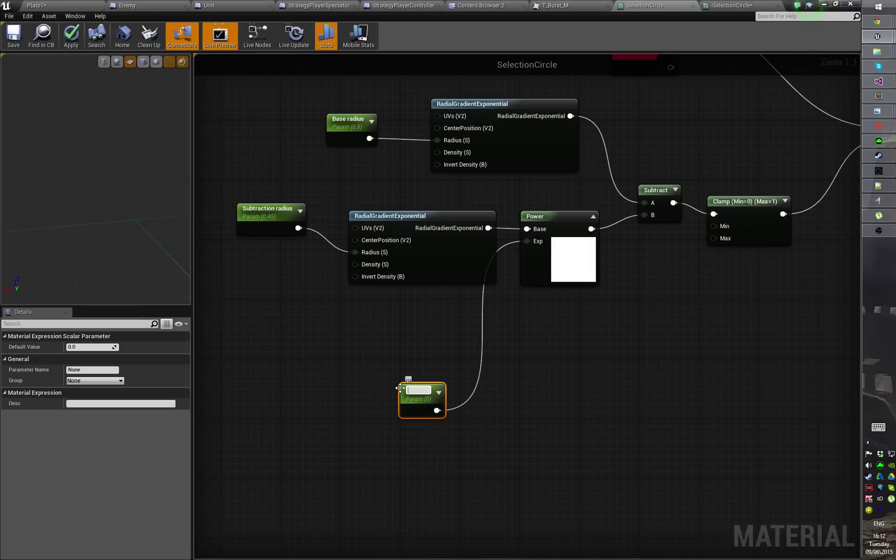
type("Subrat")
type("action ")
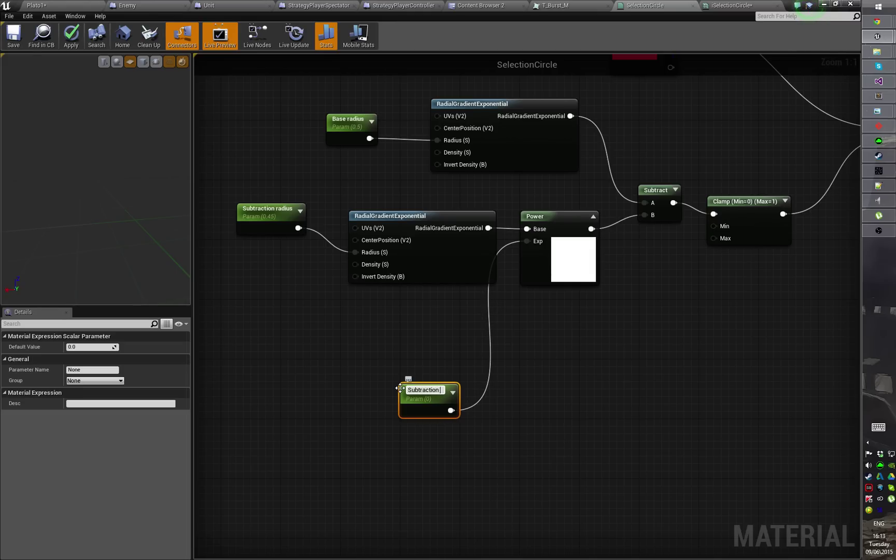
type("pow")
key("Return")
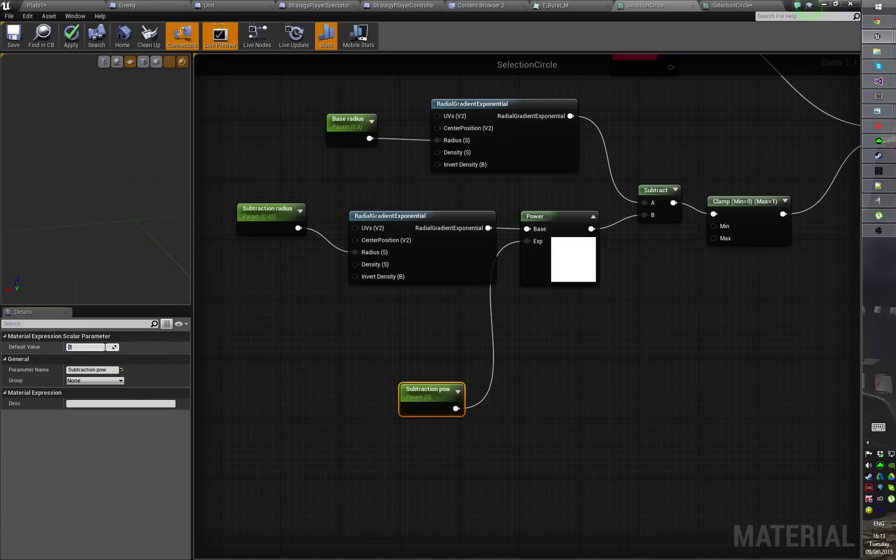
Step: Set the Subtraction pow parameter's default value to 0.5 and place it just below the lower gradient
key("Return")
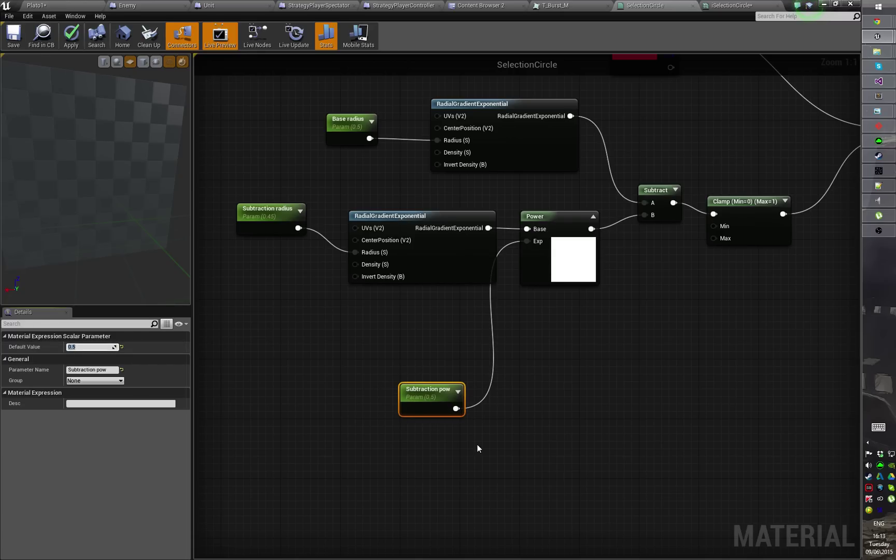
right_click_drag(476, 445, 446, 464)
left_click_drag(398, 422, 436, 352)
right_click_drag(695, 379, 662, 475)
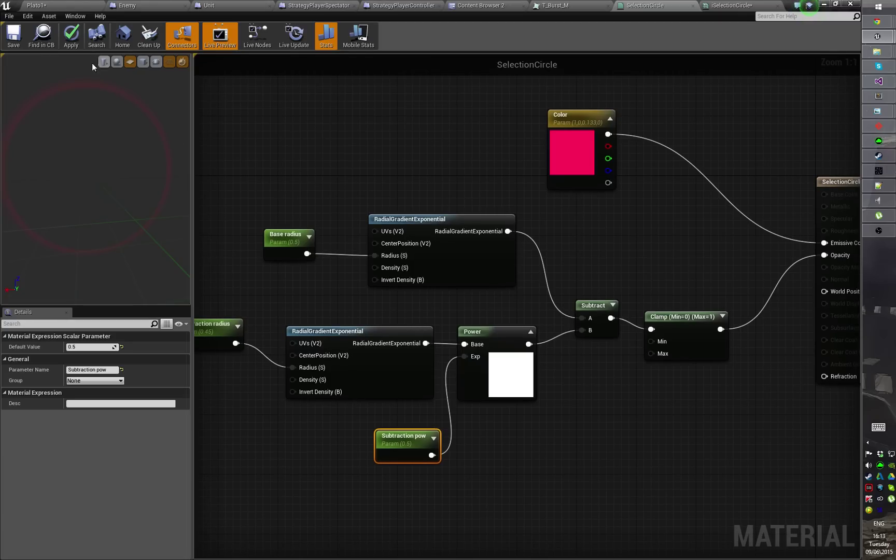
Step: Save the material and reset the Subtraction radius in the iSelectionCircle instance to its default of 0.45
left_click(16, 41)
key("ctrl+s")
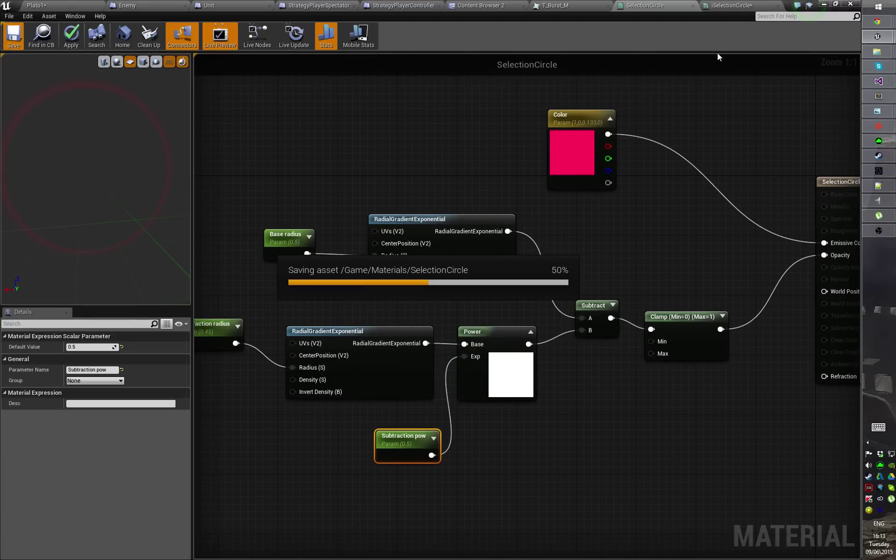
left_click(733, 6)
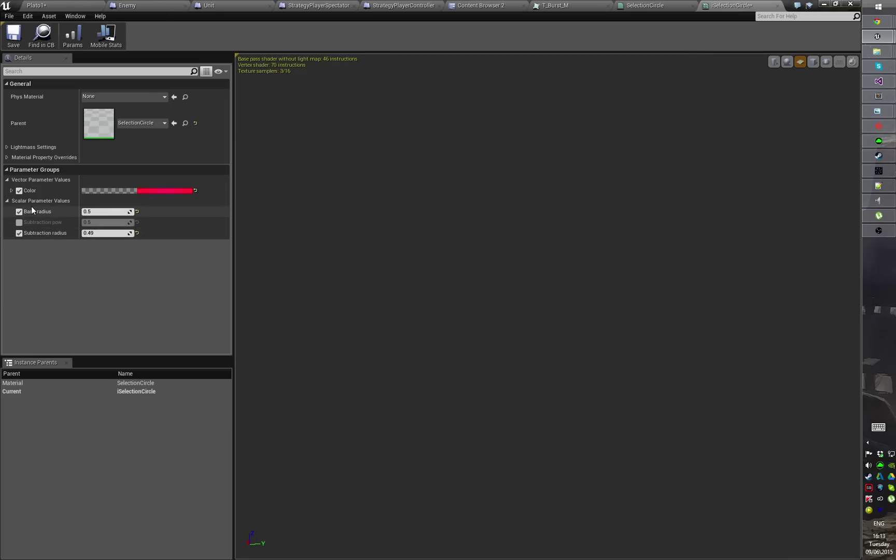
left_click(136, 233)
right_click_drag(476, 287, 476, 264)
scroll(574, 315, "down", 5)
left_click_drag(574, 314, 666, 306)
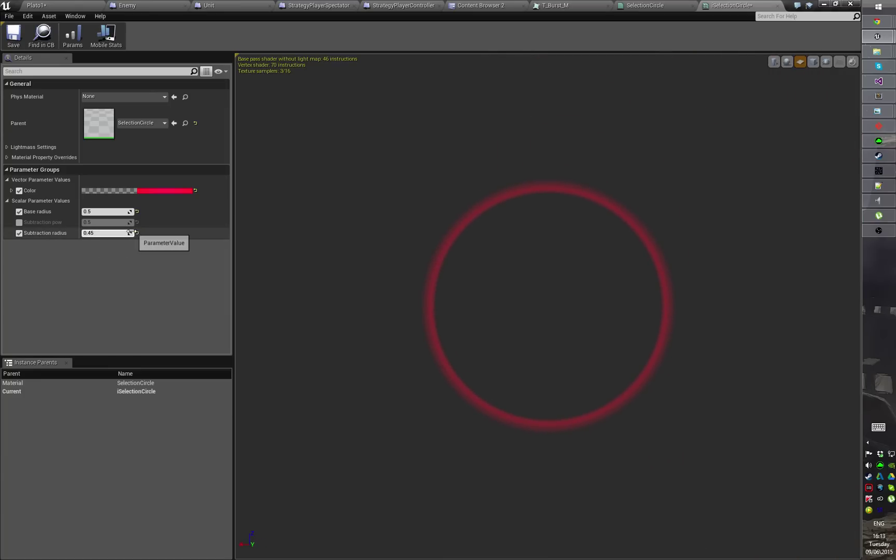
Step: Override Subtraction pow in the iSelectionCircle instance with about 0.288, and reset the Subtraction radius to 0.45
left_click_drag(129, 233, 132, 232)
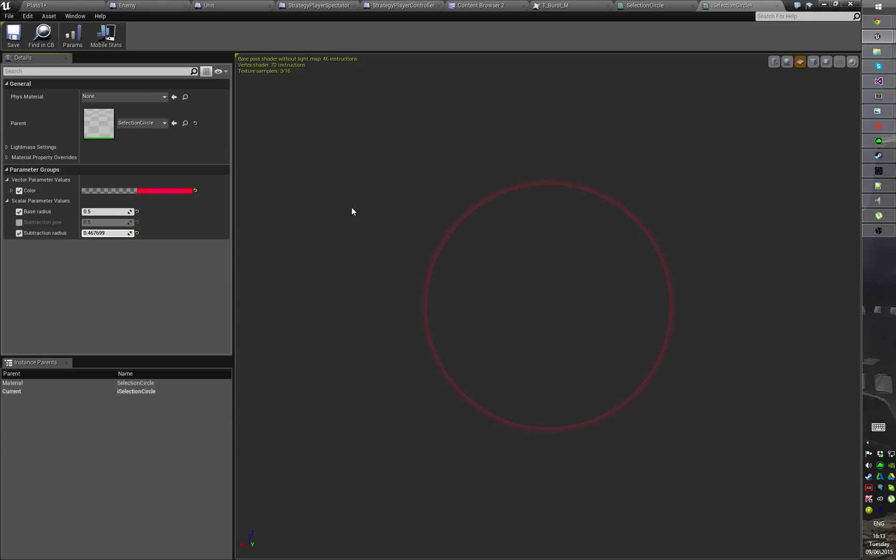
left_click_drag(521, 288, 533, 299)
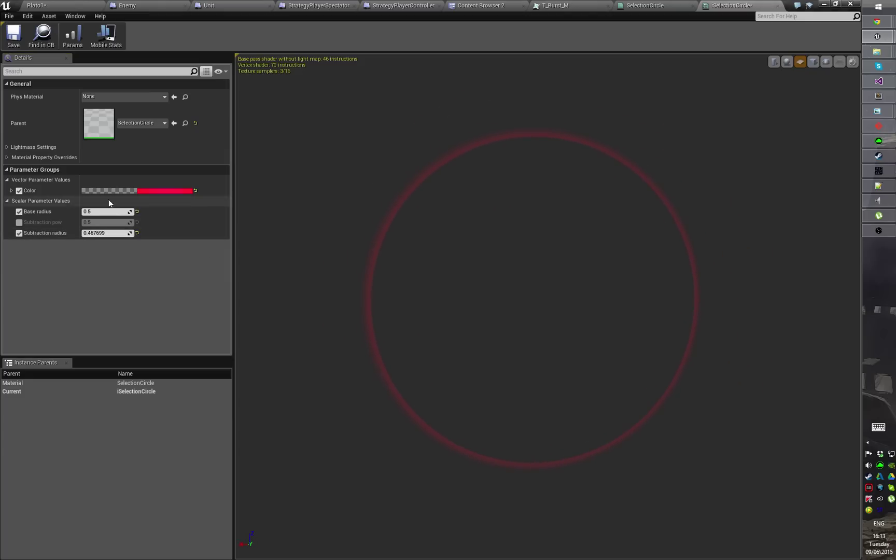
left_click(19, 223)
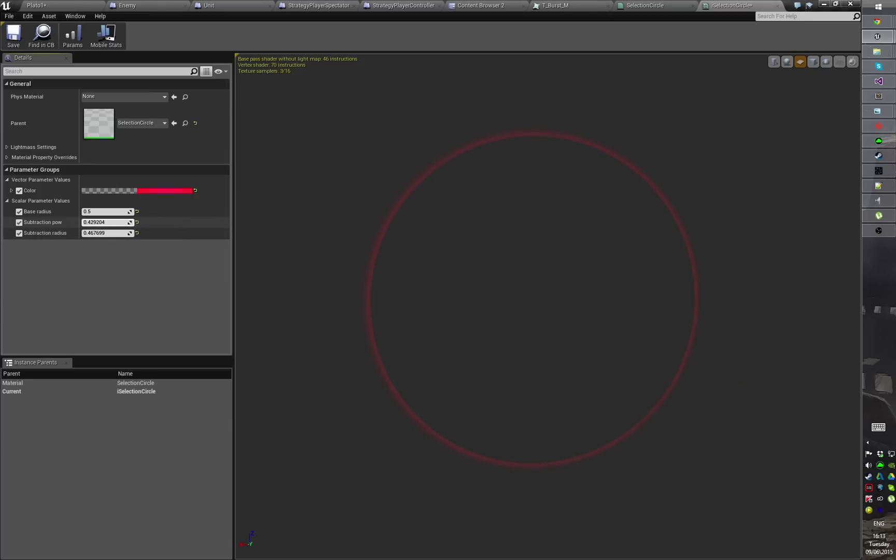
left_click_drag(130, 222, 131, 234)
left_click(137, 233)
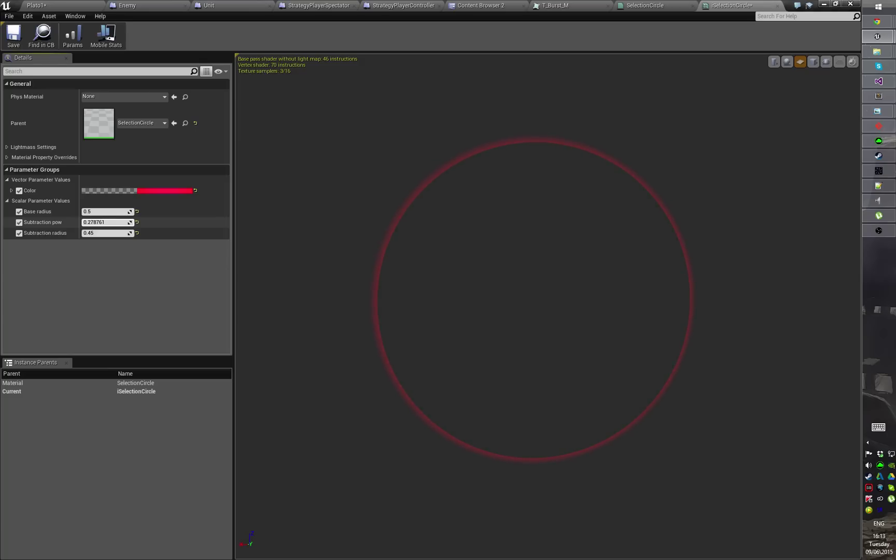
scroll(460, 254, "up", 2)
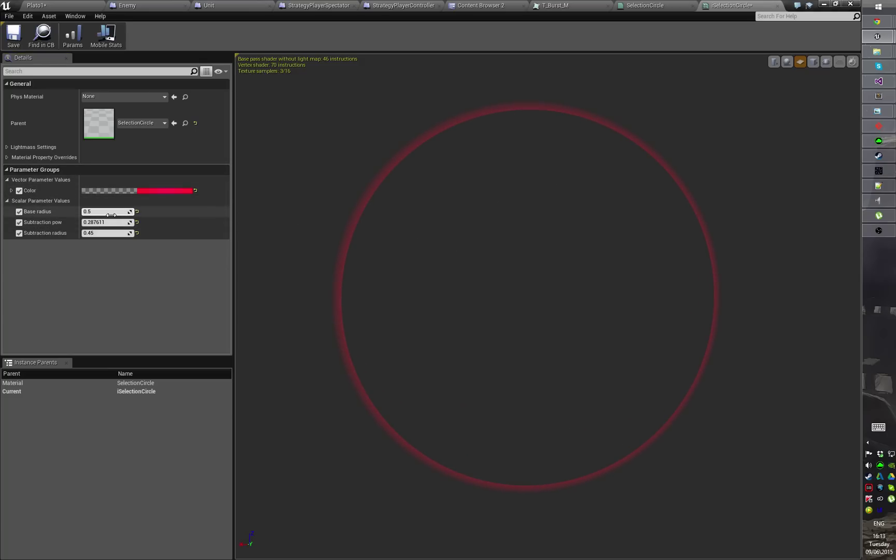
Step: Try Base radius values of about 0.535 and 0.597 in the instance, and set it back to 0.5
left_click_drag(122, 212, 134, 212)
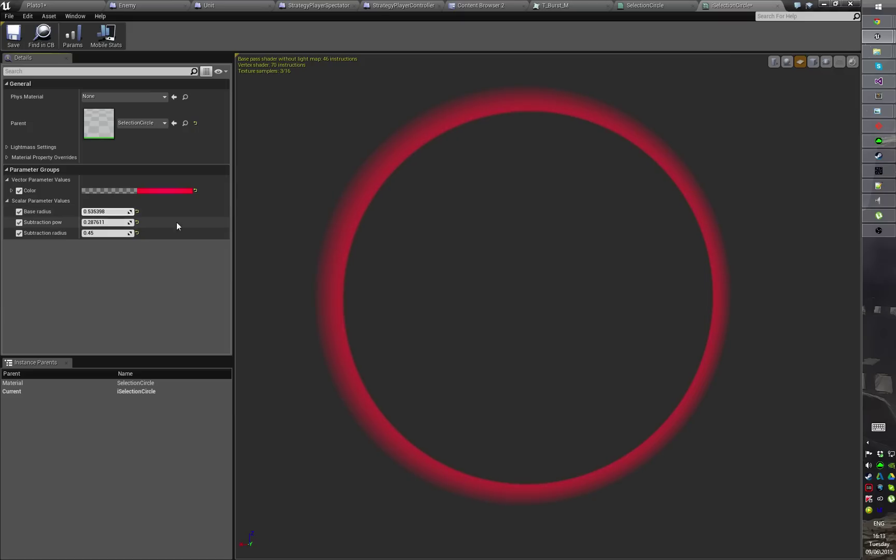
mouse_move(424, 256)
right_mouse_down()
mouse_move(424, 280)
mouse_move(424, 249)
right_mouse_up()
left_click(646, 6)
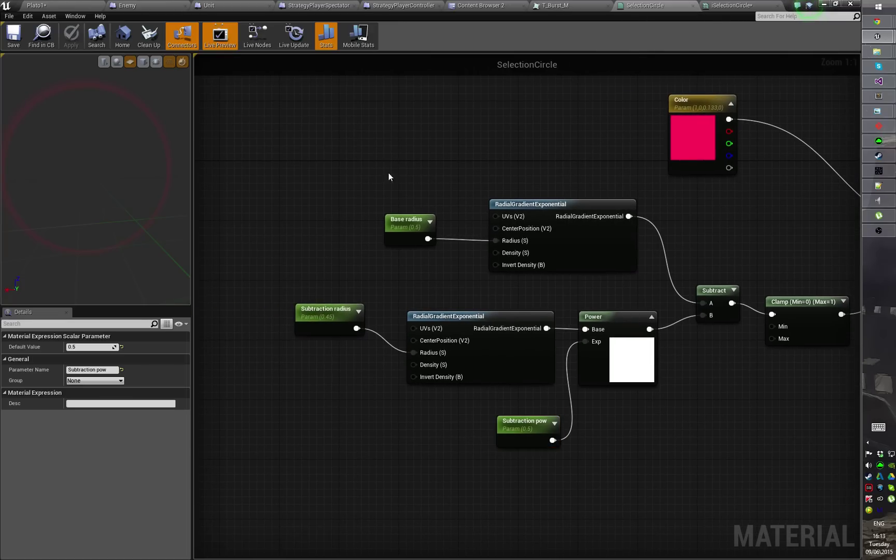
right_click(550, 111)
left_click(729, 5)
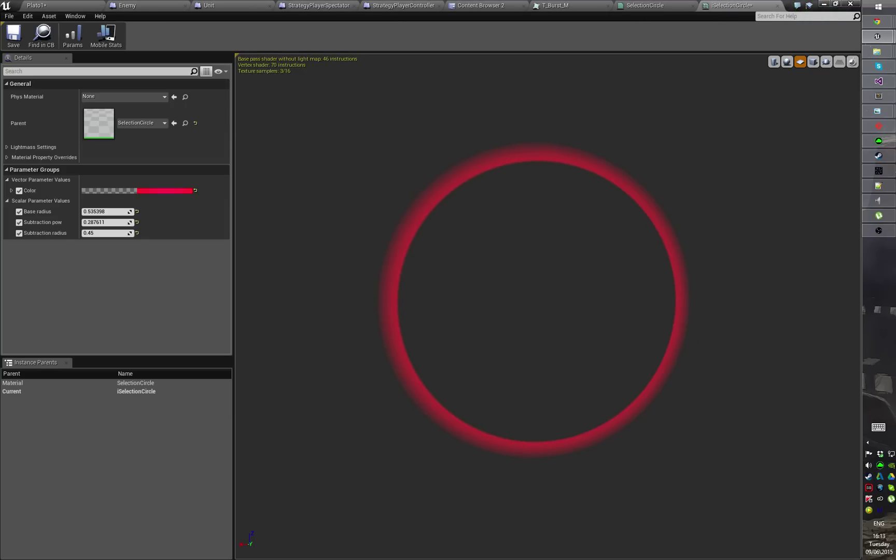
left_click_drag(127, 210, 143, 210)
mouse_move(498, 318)
right_mouse_down()
mouse_move(498, 342)
mouse_move(498, 311)
right_mouse_up()
left_click_drag(498, 318, 365, 352)
left_click(104, 211)
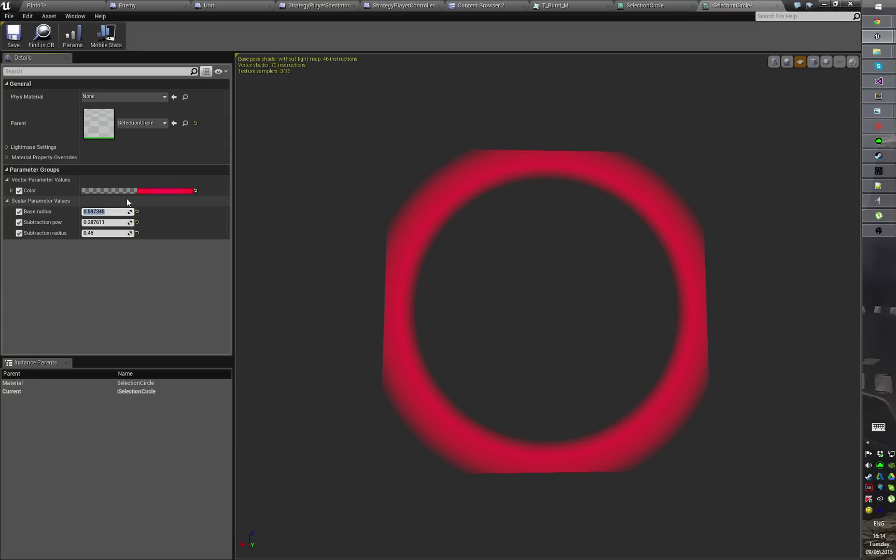
type("0.5")
key("Return")
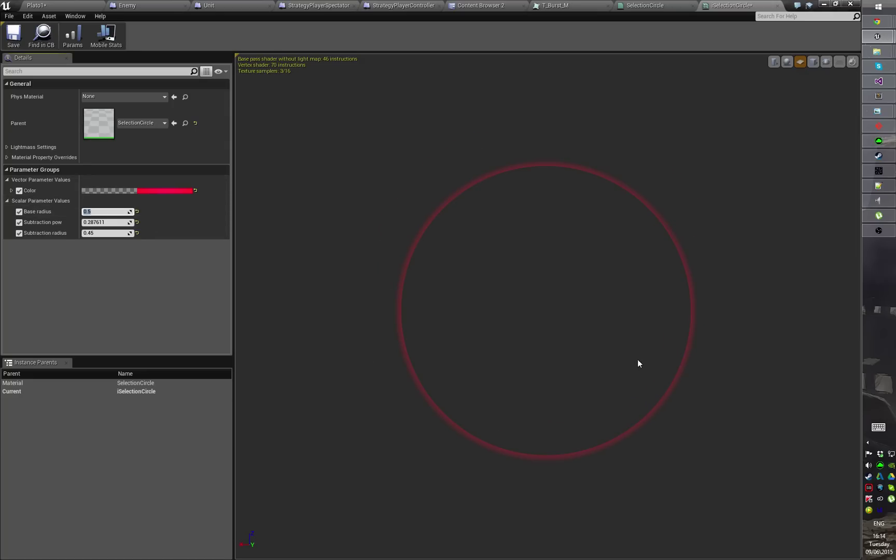
Step: Make the instance's ring glow by trying a red component of 100 for the Color parameter and settling on 500
right_click_drag(636, 360, 576, 336)
left_click_drag(575, 336, 493, 303)
right_click_drag(493, 303, 492, 352)
left_click_drag(495, 303, 466, 311)
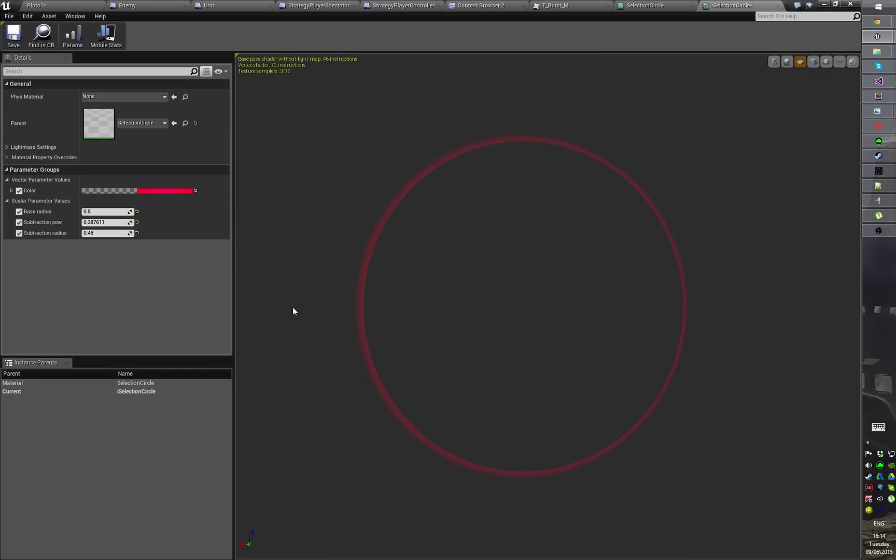
left_click(156, 191)
left_click(213, 333)
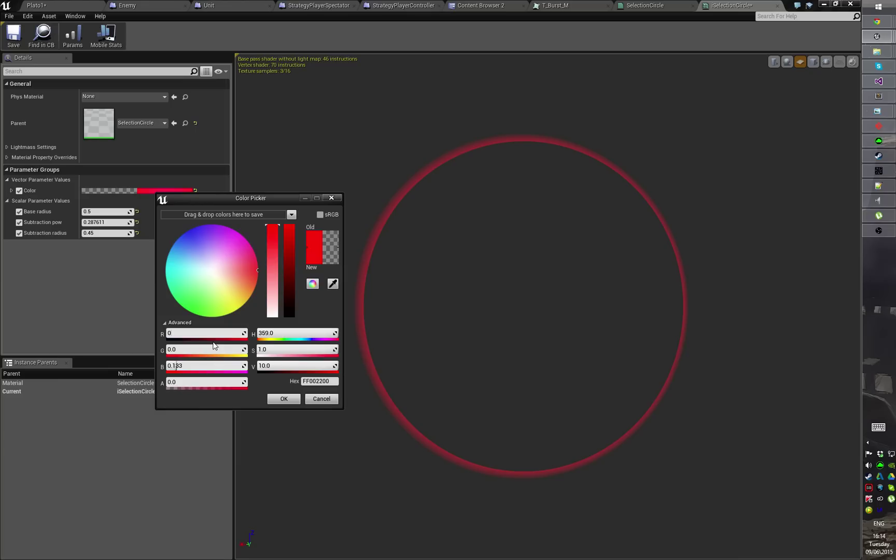
type("00")
key("Return")
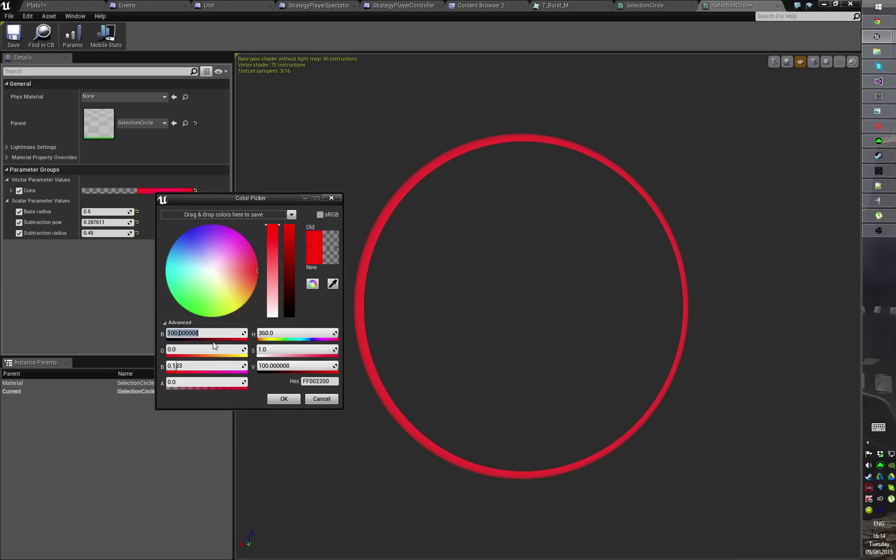
key("BackSpace")
key("Return")
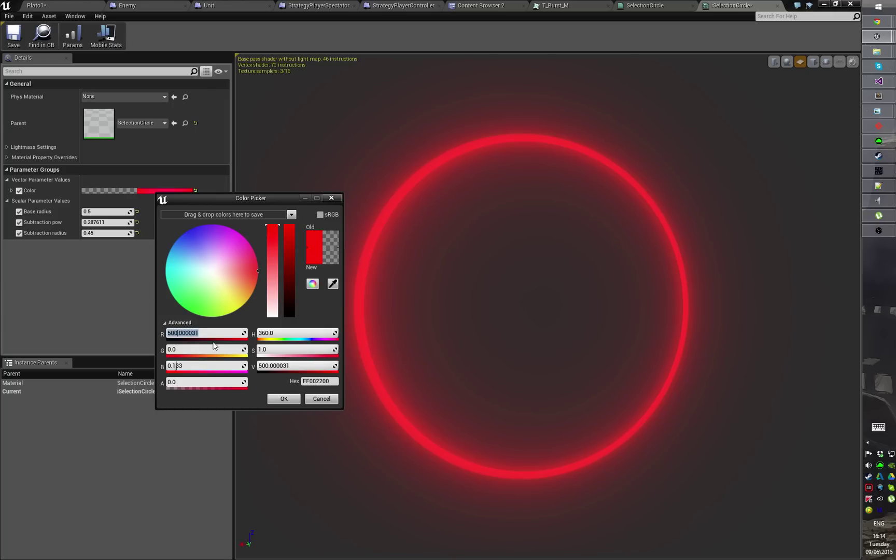
left_click(284, 399)
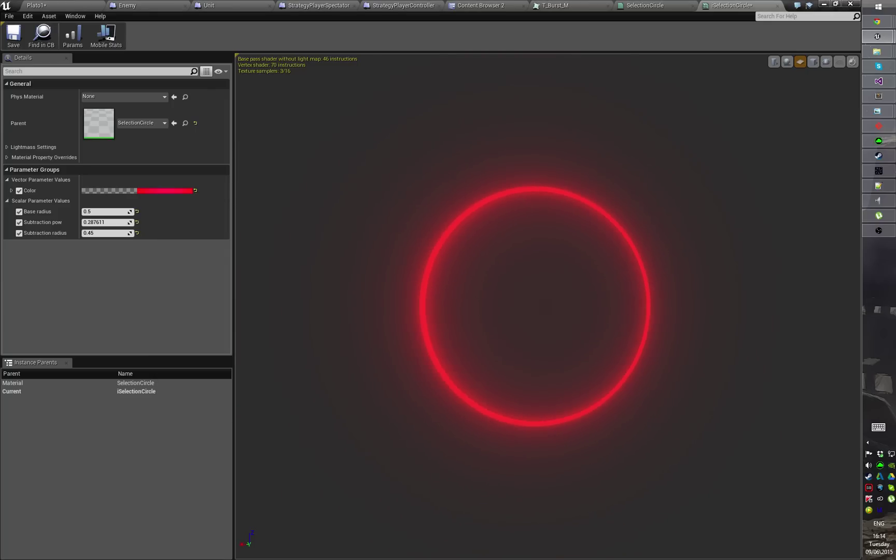
left_click(155, 191)
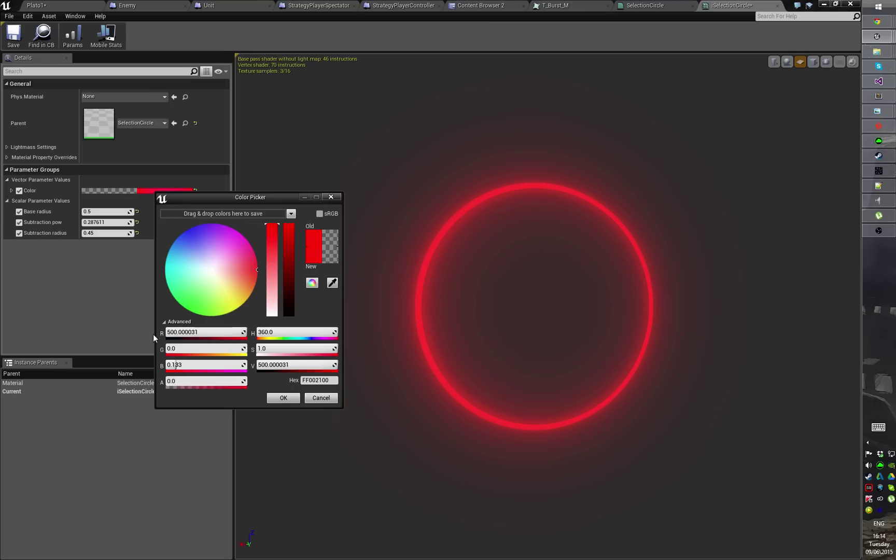
left_click(321, 397)
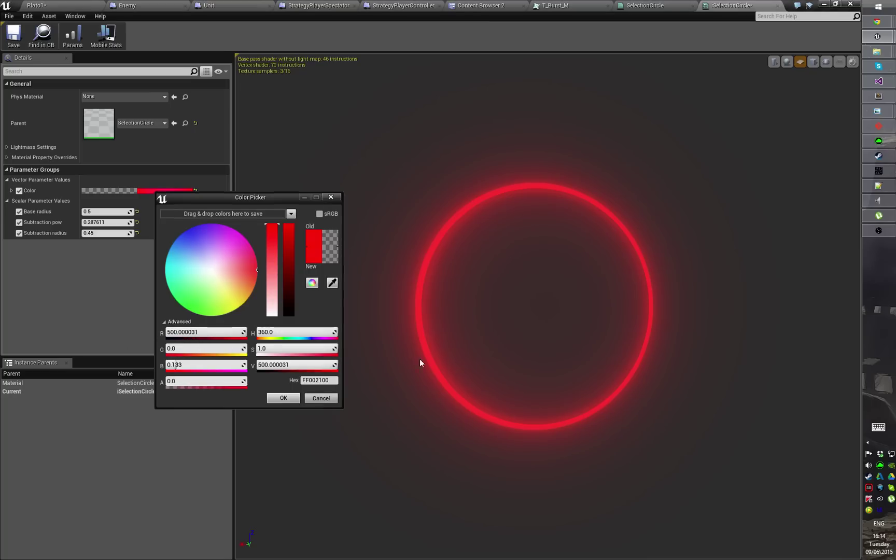
left_click(147, 192)
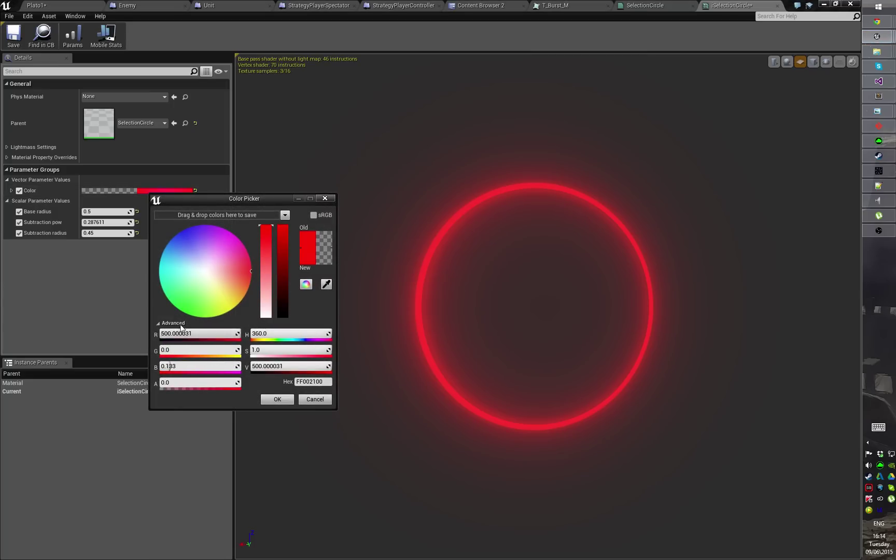
left_click(317, 400)
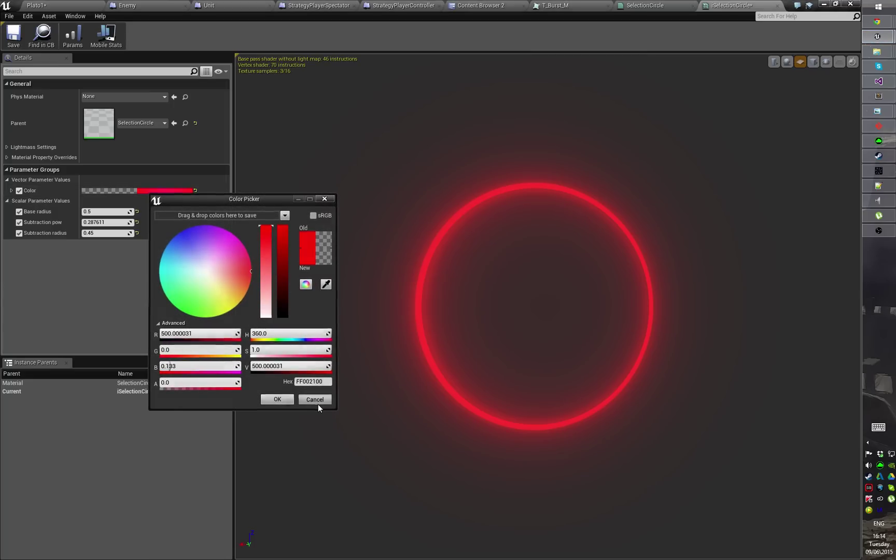
left_click(147, 192)
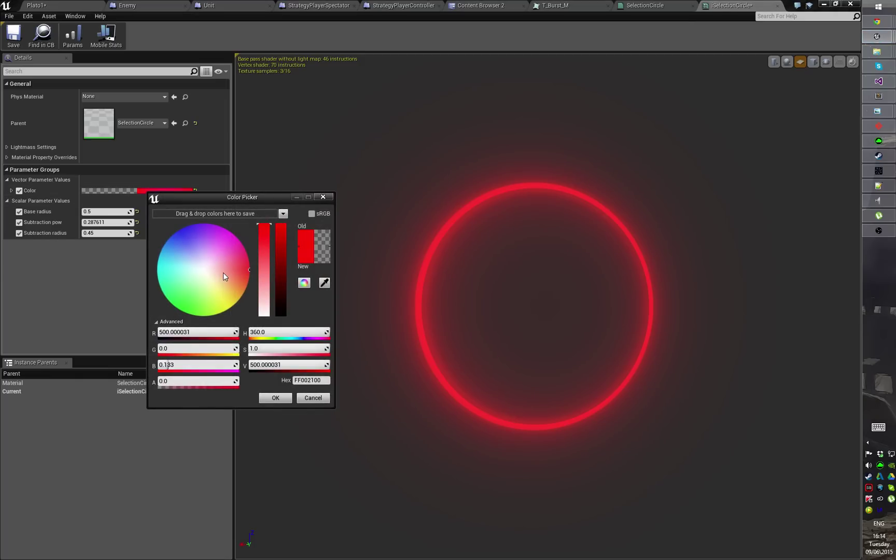
left_click_drag(224, 270, 199, 251)
left_click(313, 398)
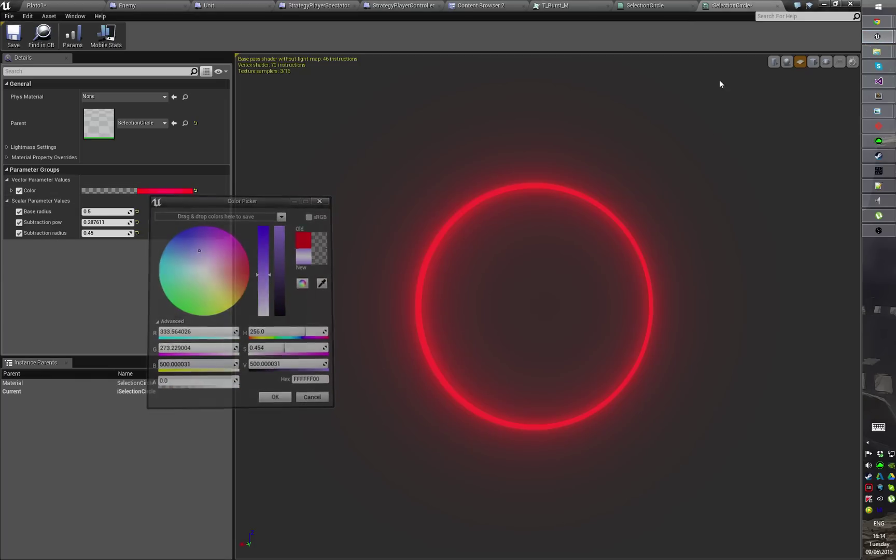
Step: Add a Multiply node fed by the Color parameter in the SelectionCircle material graph and place it beside Color
left_click(643, 5)
right_click_drag(524, 193, 448, 187)
right_click_drag(544, 153, 504, 261)
right_click_drag(561, 273, 526, 358)
left_click_drag(429, 260, 403, 218)
type("*")
left_click(507, 249)
left_click_drag(483, 221, 513, 207)
Step: Add a scalar parameter named Glow feeding the Multiply node's A input, and place it above the node
right_click_drag(513, 202, 502, 251)
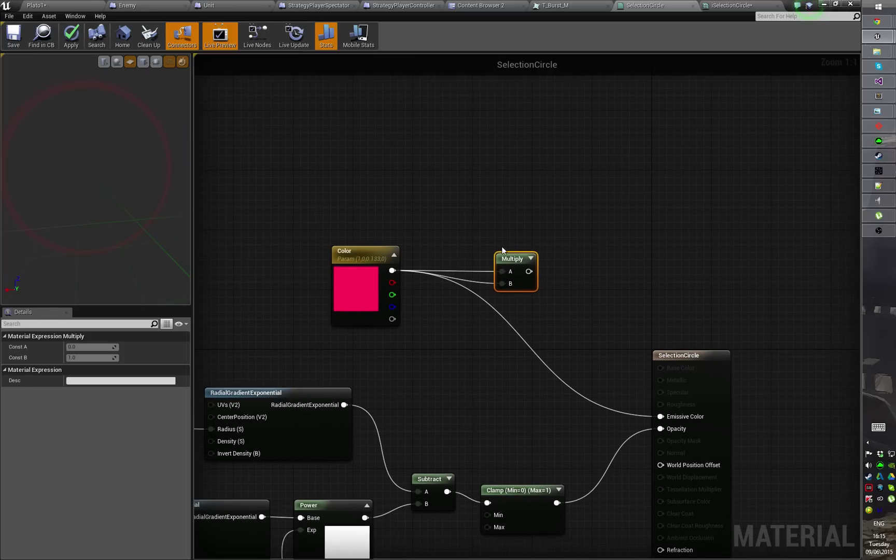
left_click_drag(503, 272, 470, 218)
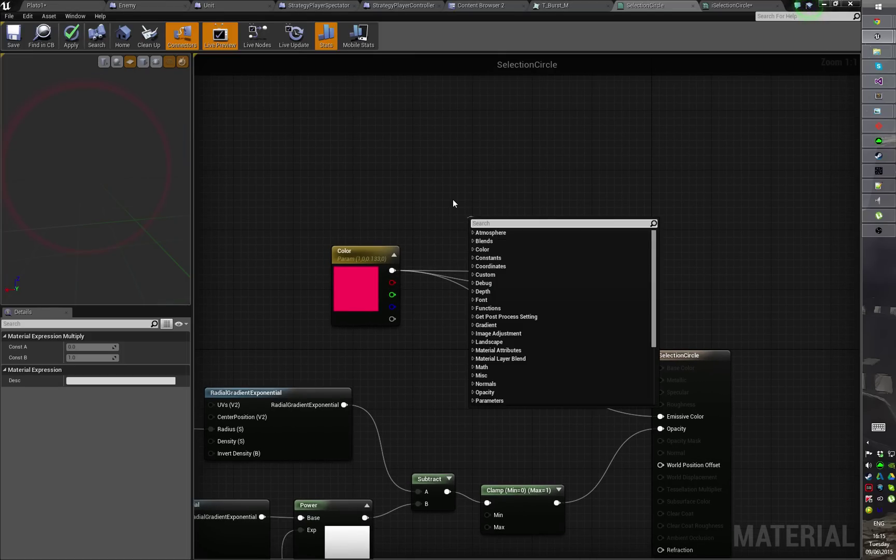
type("scala")
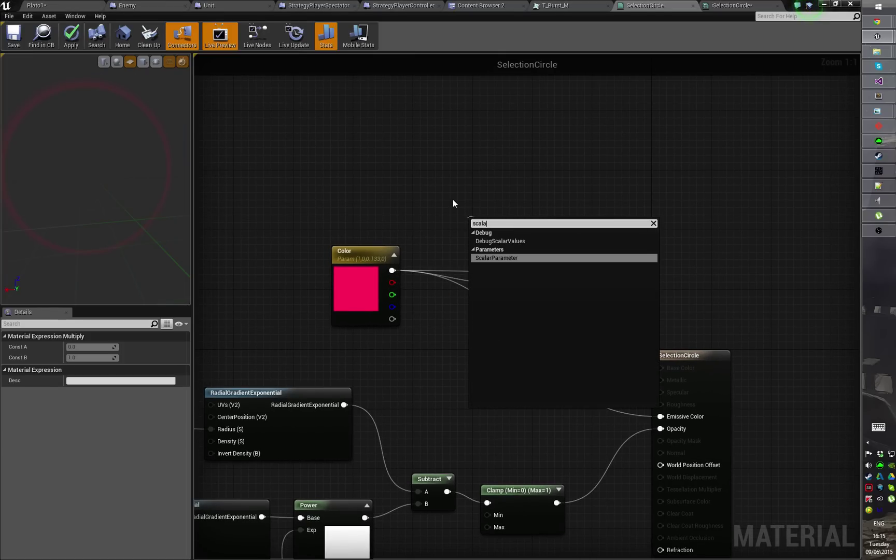
key("Return")
type("Glow")
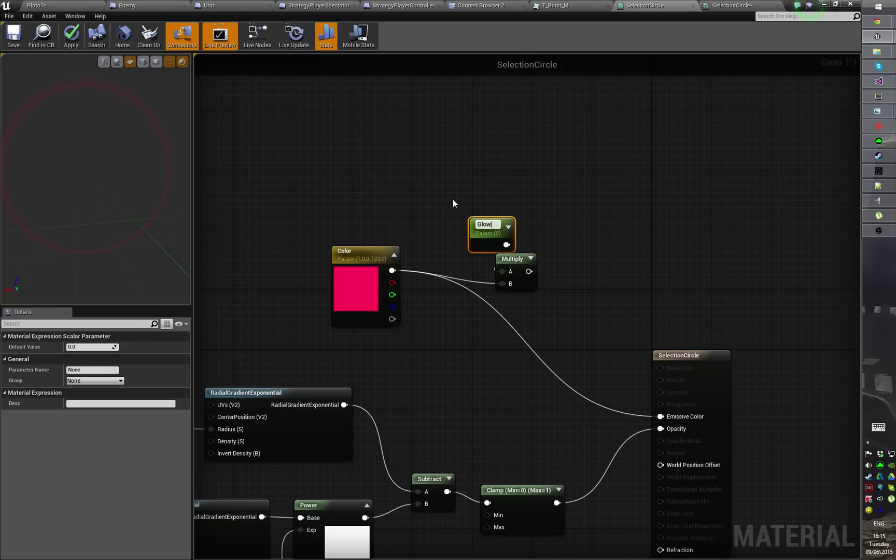
key("Return")
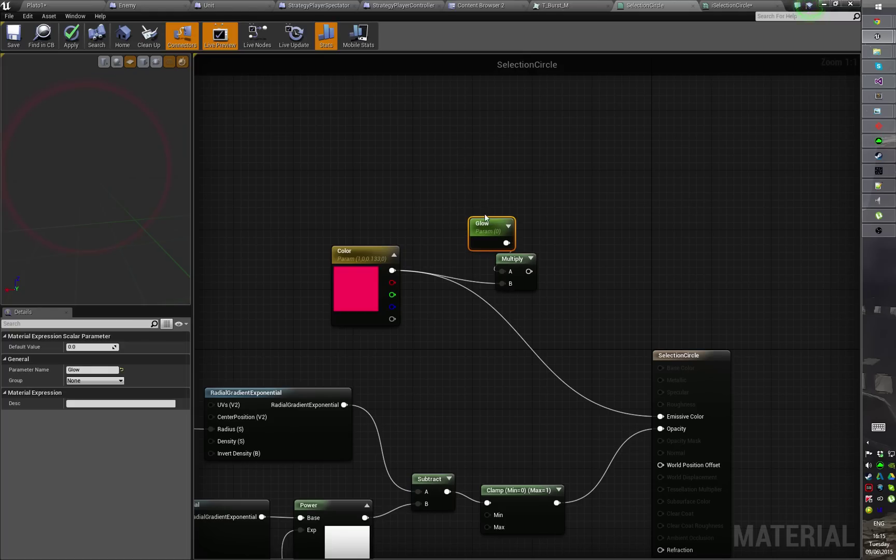
left_click_drag(488, 228, 462, 210)
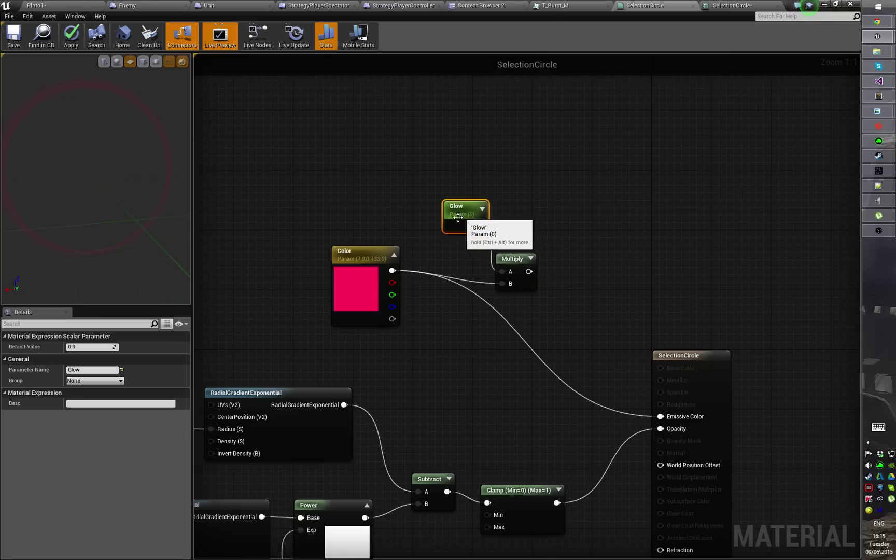
Step: Set Glow's default value to 500 and feed the Multiply result into Emissive Color, saving the material
left_click(79, 347)
type("500")
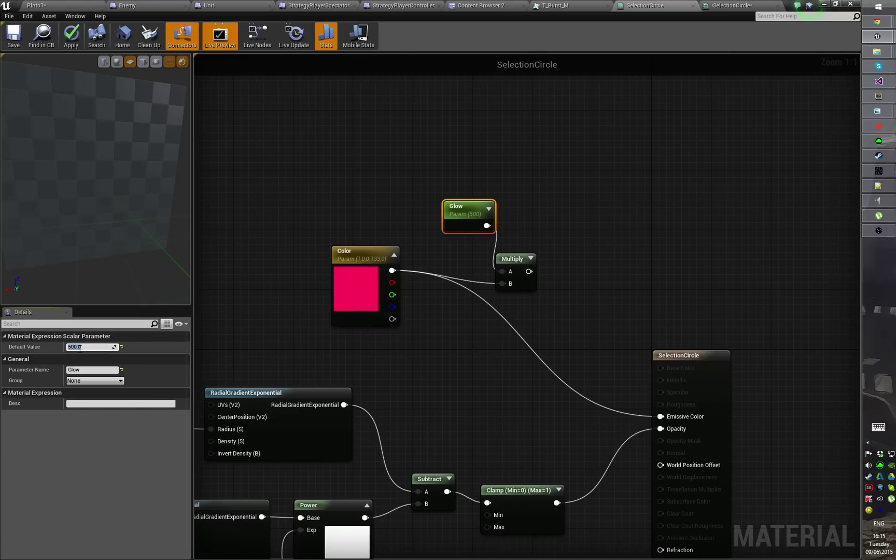
key("Return")
left_click_drag(528, 271, 660, 416)
right_click_drag(265, 283, 383, 324)
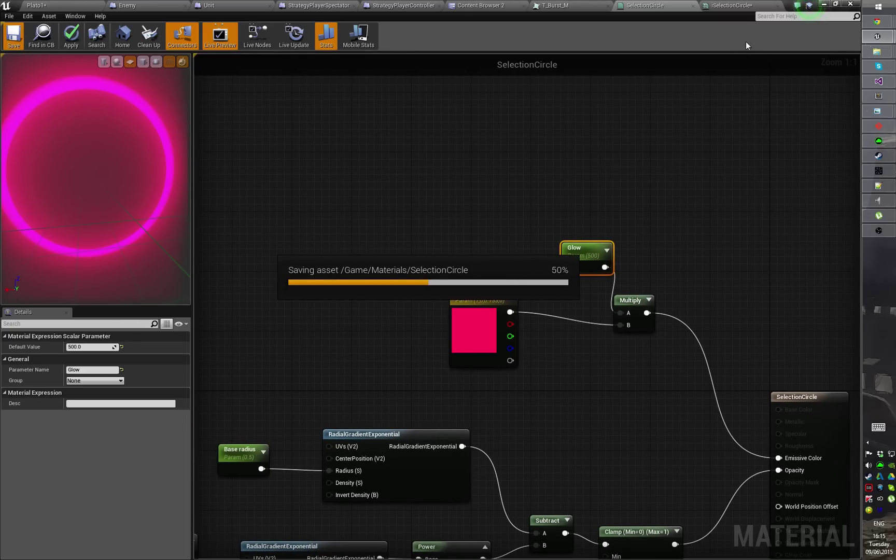
Step: Override the Glow parameter in the iSelectionCircle instance and lower it to about 1.9
left_click(732, 6)
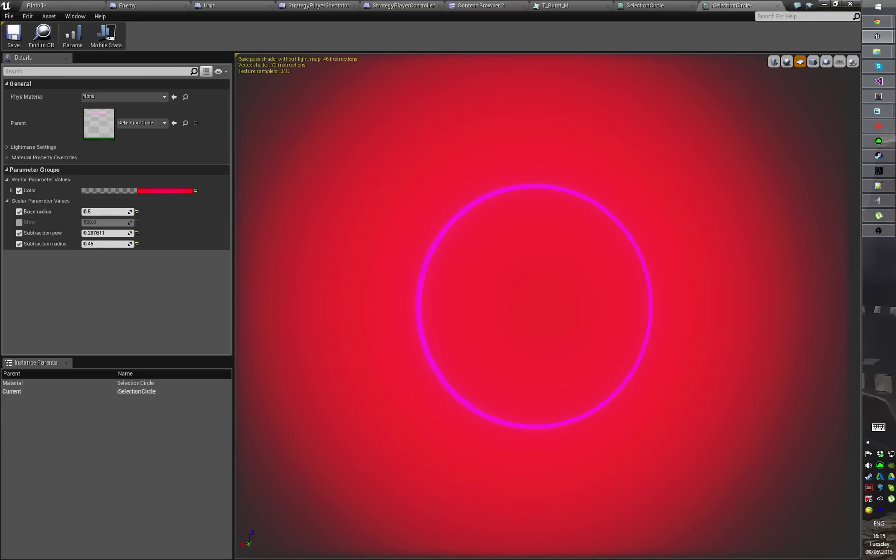
left_click(19, 222)
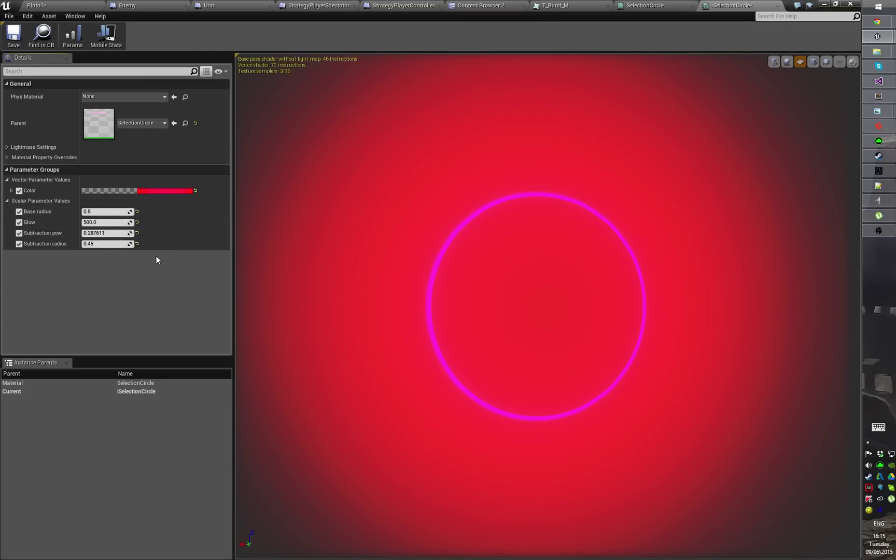
left_click_drag(106, 222, 79, 222)
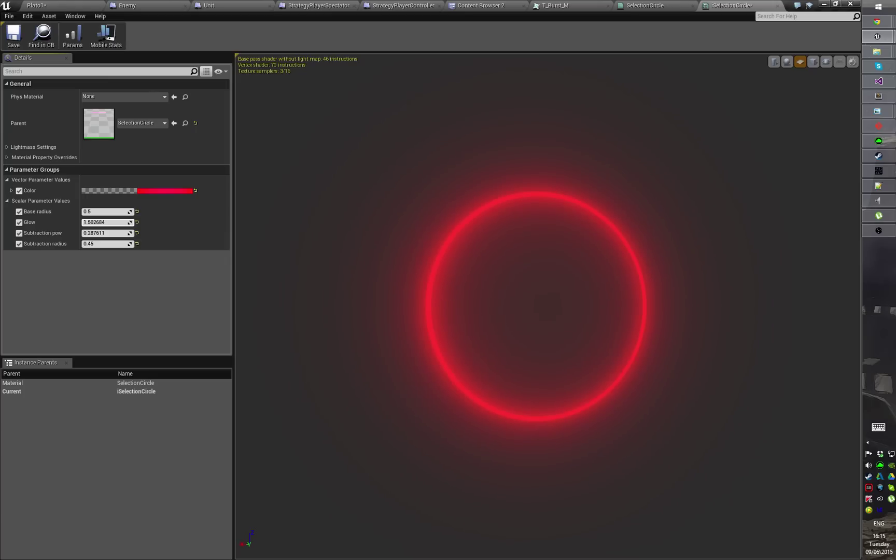
Step: Change the instance's Color to a bluish green with red 0, green 500 and blue about 226.5, and save the instance
left_click(167, 190)
mouse_move(195, 252)
left_mouse_down()
mouse_move(185, 244)
mouse_move(163, 258)
mouse_move(179, 226)
mouse_move(186, 238)
mouse_move(172, 291)
mouse_move(165, 216)
mouse_move(169, 297)
left_mouse_up()
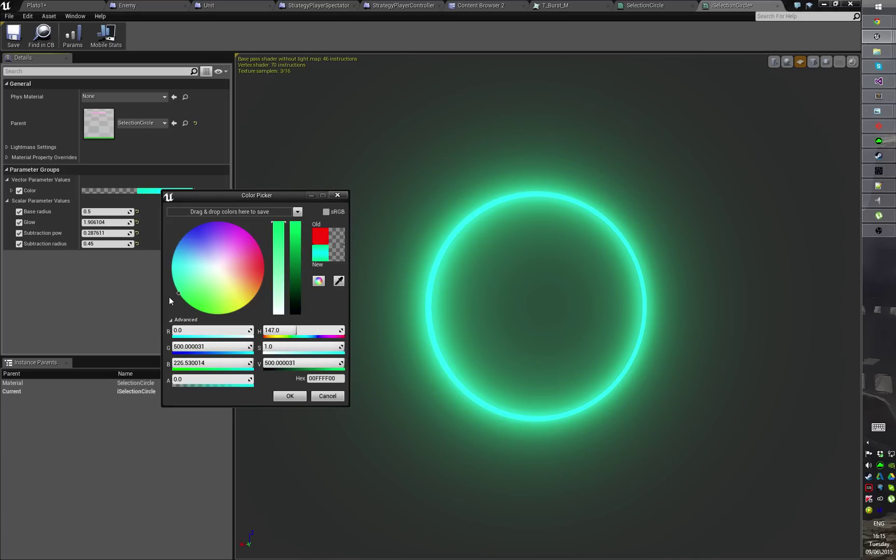
left_click(290, 396)
left_click_drag(496, 360, 446, 311)
left_click(14, 41)
Step: Go back to the Plato1 level and select the Enemy2 character
left_click(44, 5)
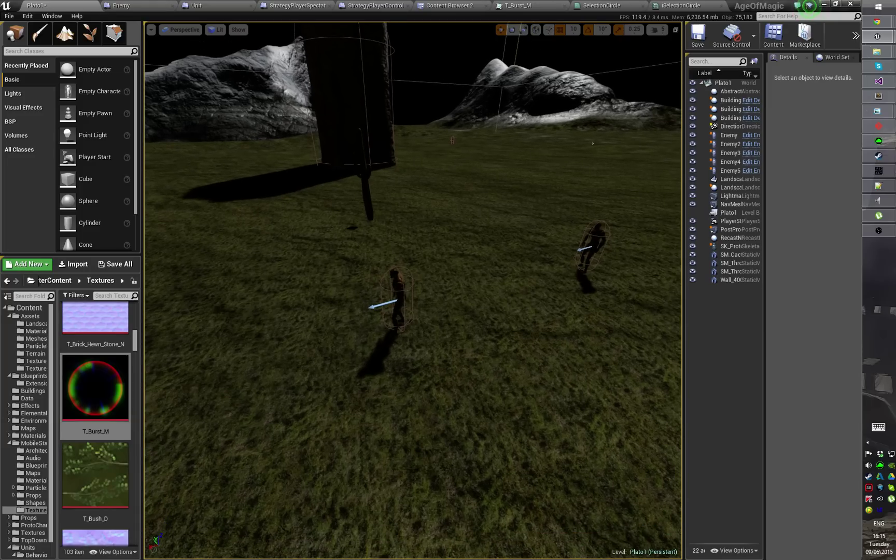
mouse_move(388, 305)
right_mouse_down()
mouse_move(397, 316)
mouse_move(385, 295)
right_mouse_up()
left_click(392, 311)
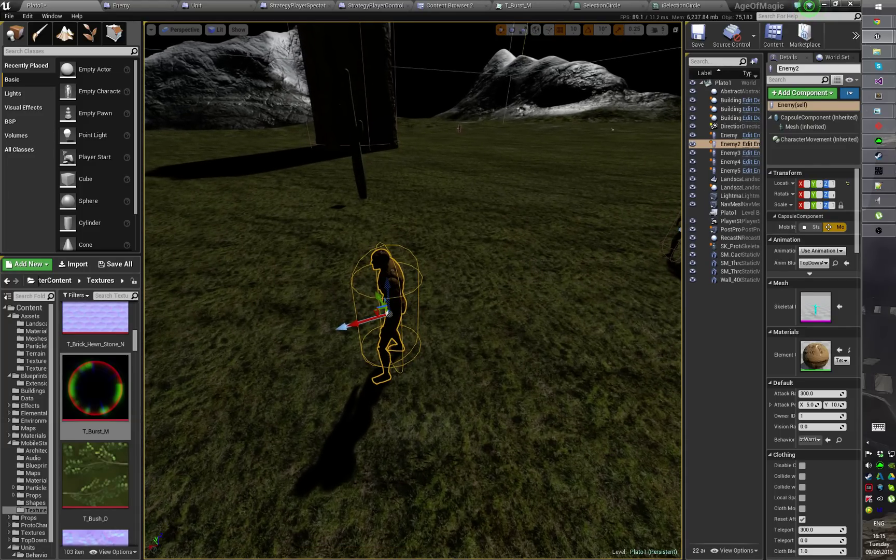
Step: Open the Enemy blueprint from the Units folder and show its character in the blueprint viewport
right_click(394, 282)
left_click(449, 291)
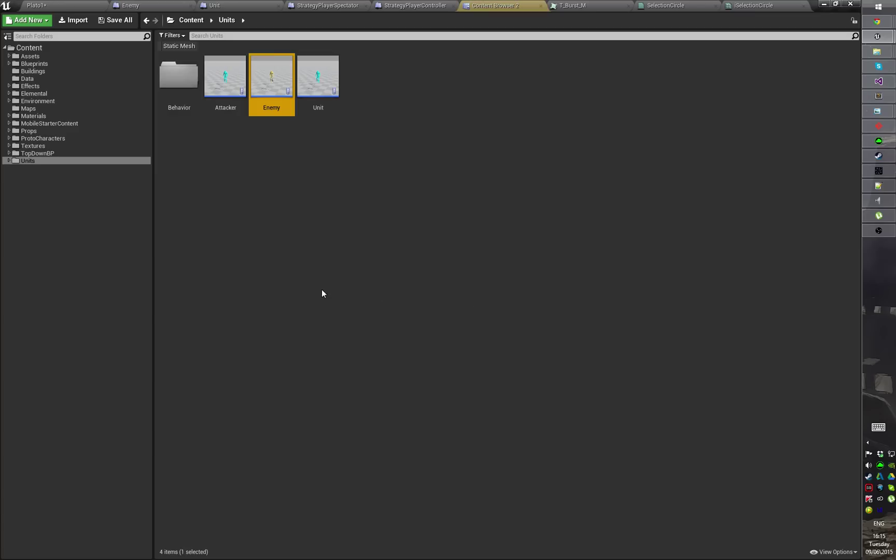
double_click(272, 77)
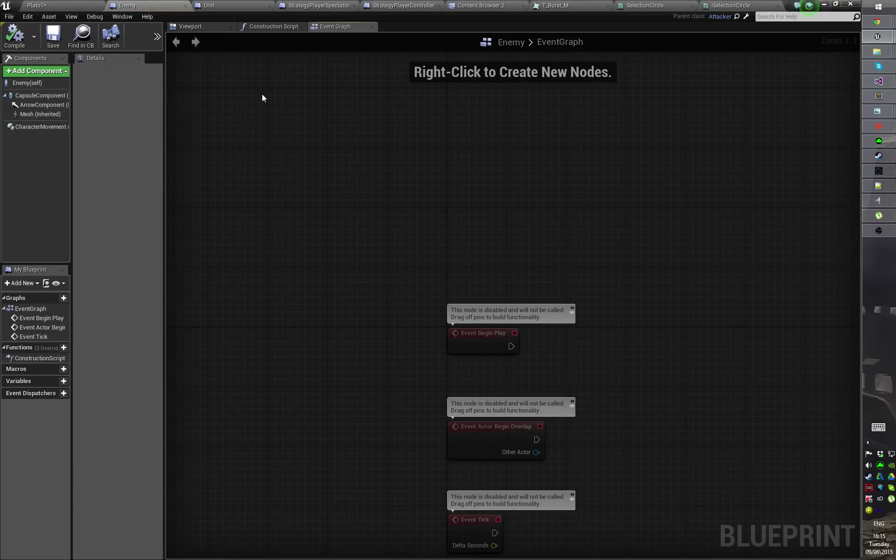
left_click(201, 25)
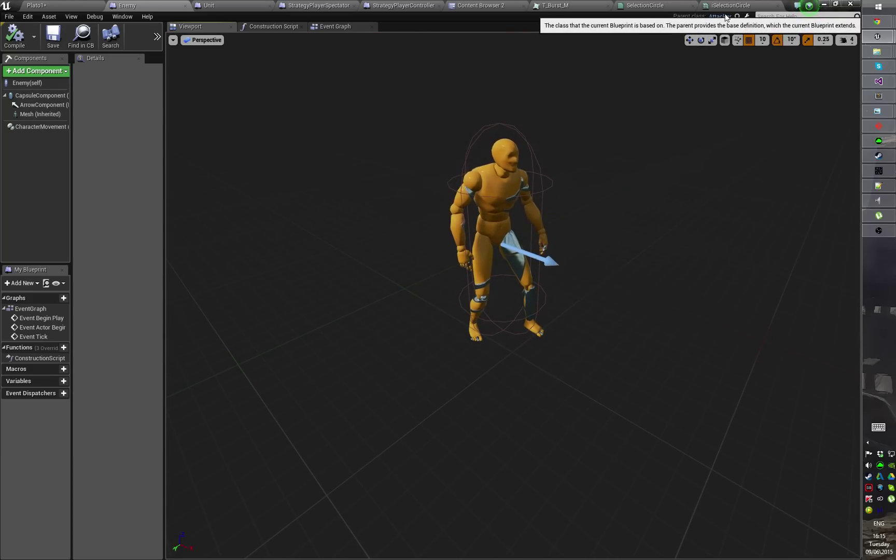
right_click_drag(449, 197, 463, 206)
scroll(448, 196, "up", 8)
scroll(449, 197, "down", 8)
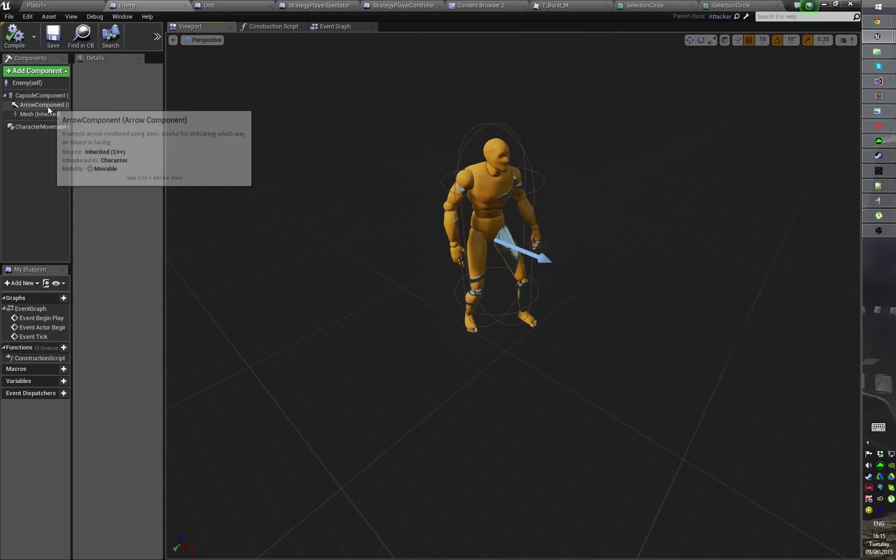
right_click_drag(592, 256, 601, 223)
right_click_drag(456, 244, 456, 270)
scroll(456, 270, "up", 5)
scroll(456, 270, "down", 5)
scroll(456, 271, "up", 6)
scroll(456, 271, "down", 6)
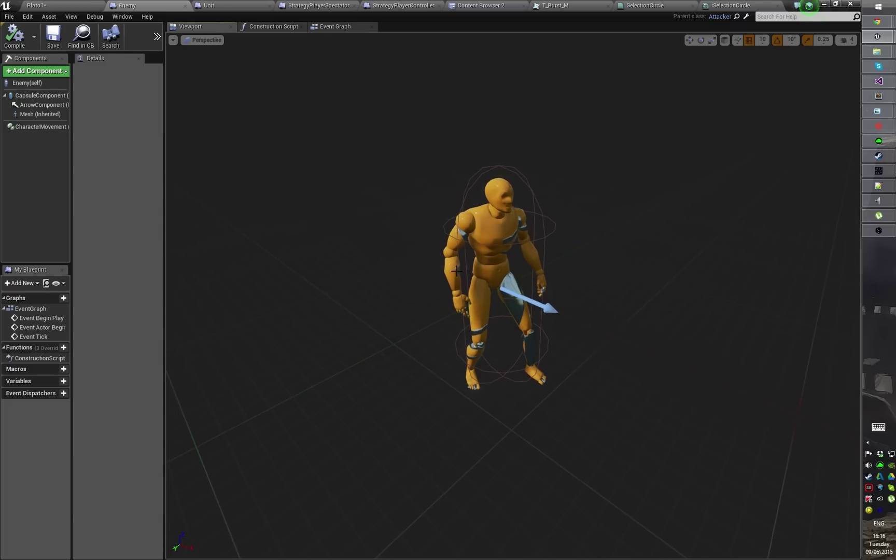
Step: Add a Static Mesh component to the Enemy blueprint and name it "Selection mark"
left_click(37, 70)
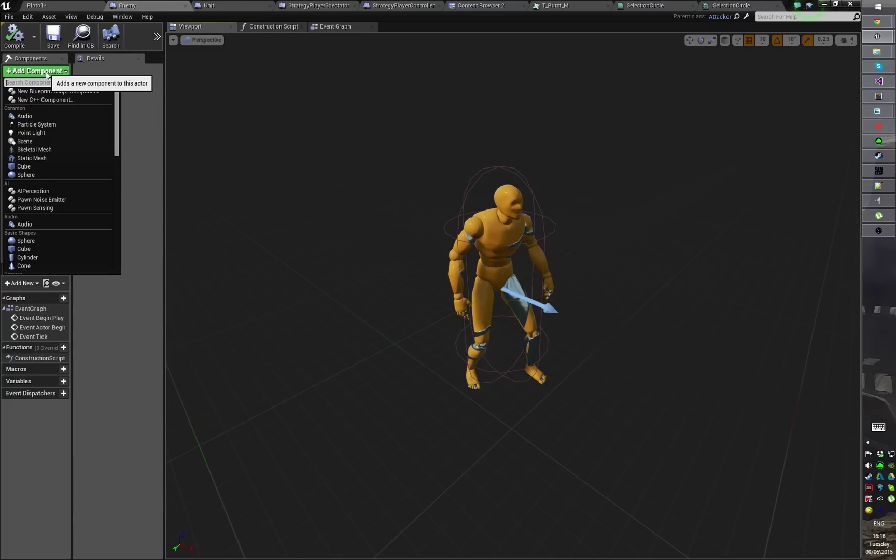
left_click(58, 161)
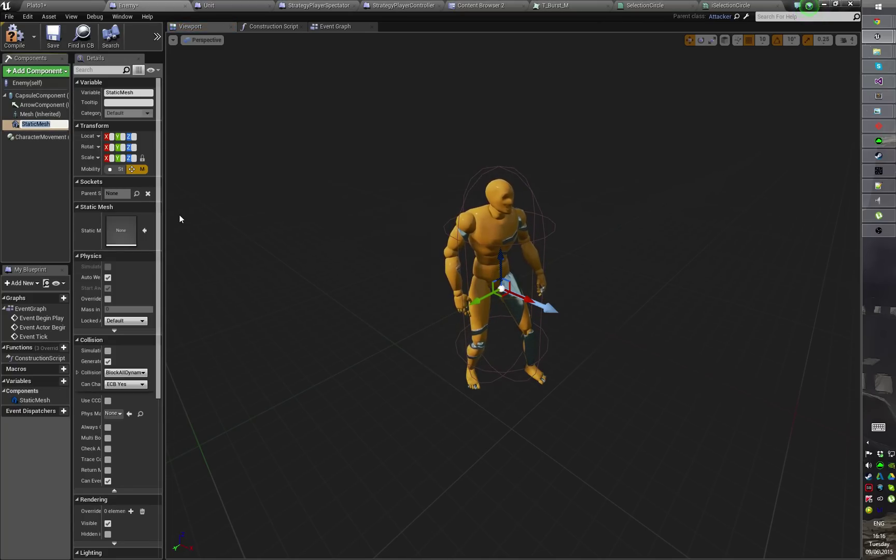
type("Selec")
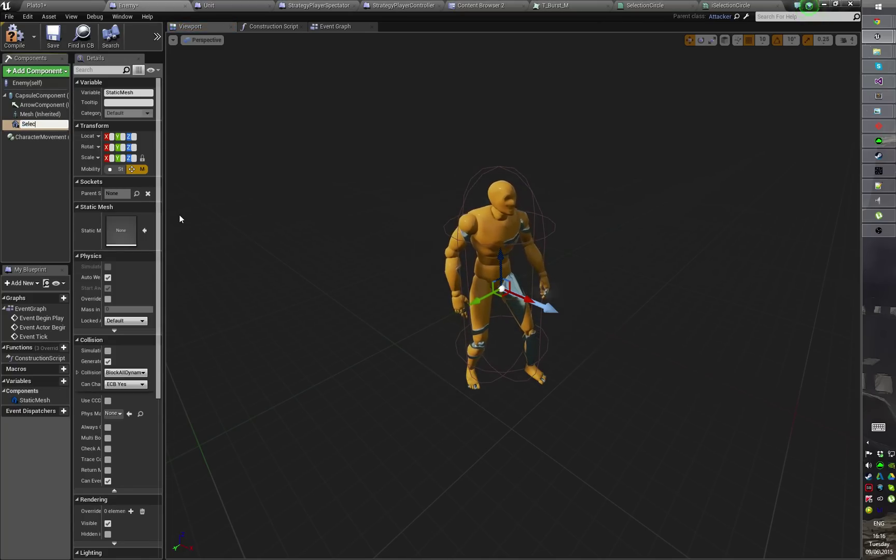
type("tion circle")
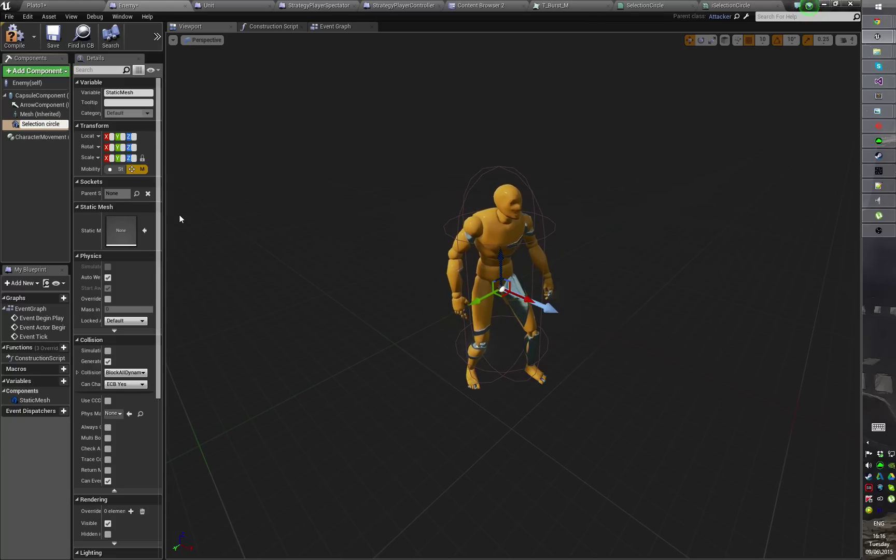
key("BackSpace")
key("BackSpace")
key("BackSpace")
key("BackSpace")
key("BackSpace")
key("BackSpace")
type("mark")
key("Return")
mouse_move(33, 347)
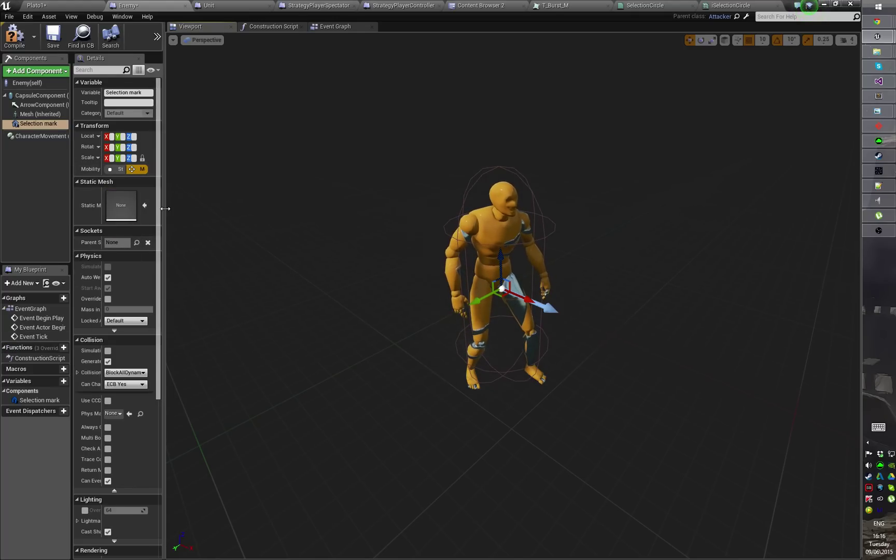
Step: Assign the Shape_Plane mesh to Selection mark and lower it to Z -70, near the character's feet
left_click_drag(170, 208, 257, 208)
left_click(206, 205)
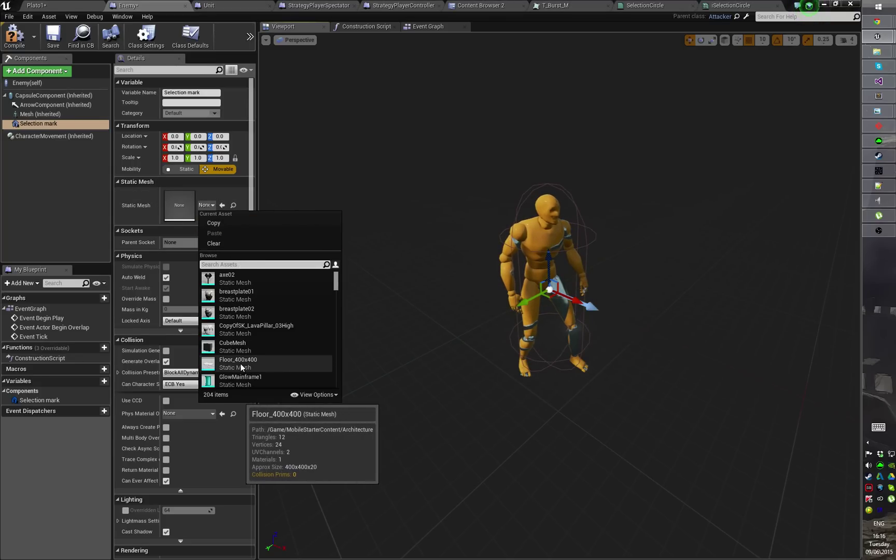
scroll(238, 313, "down", 2)
scroll(239, 291, "up", 2)
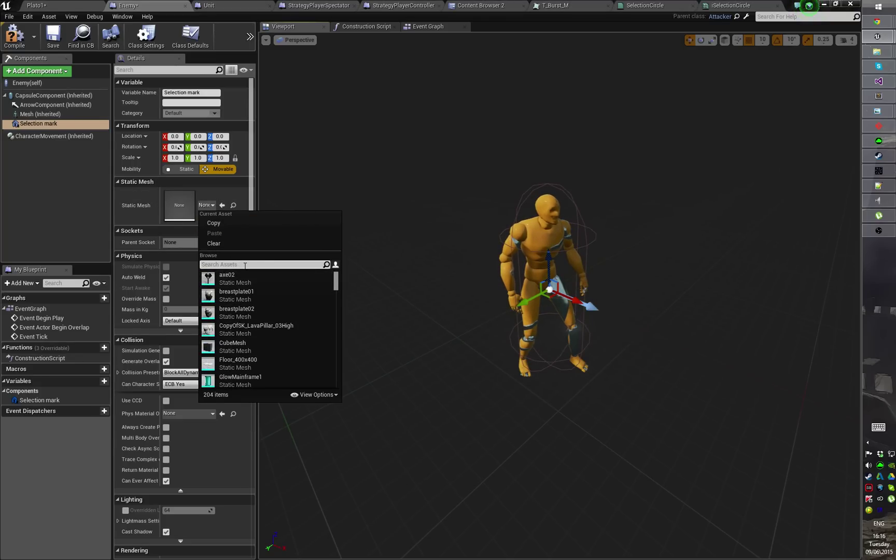
type("plane")
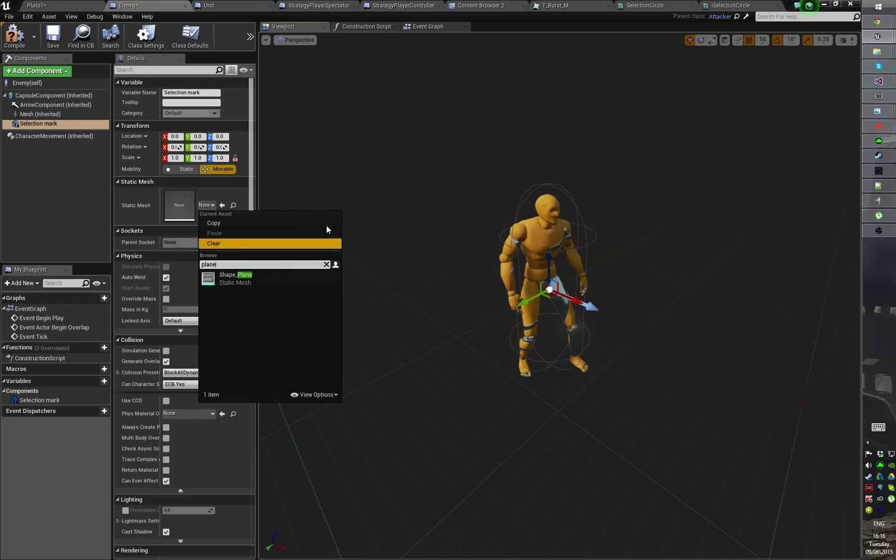
left_click(290, 283)
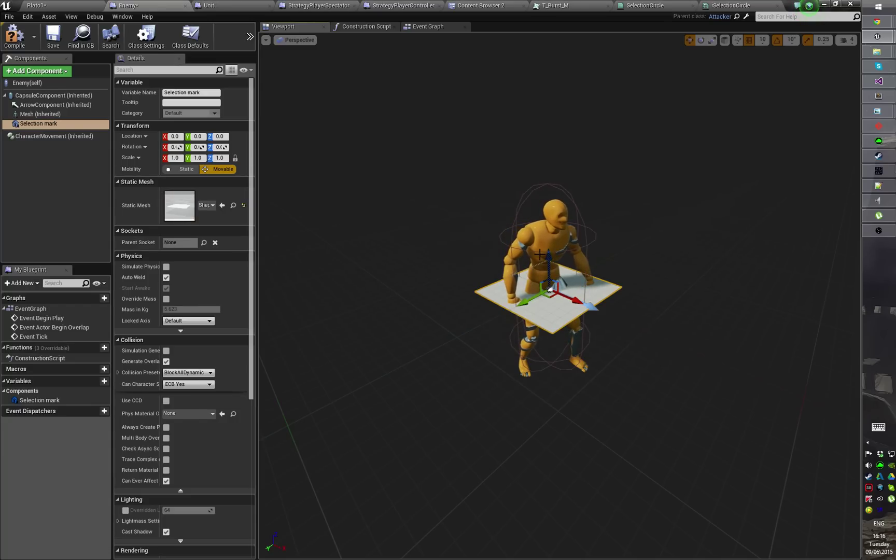
left_click_drag(547, 258, 548, 316)
right_click_drag(296, 268, 303, 257)
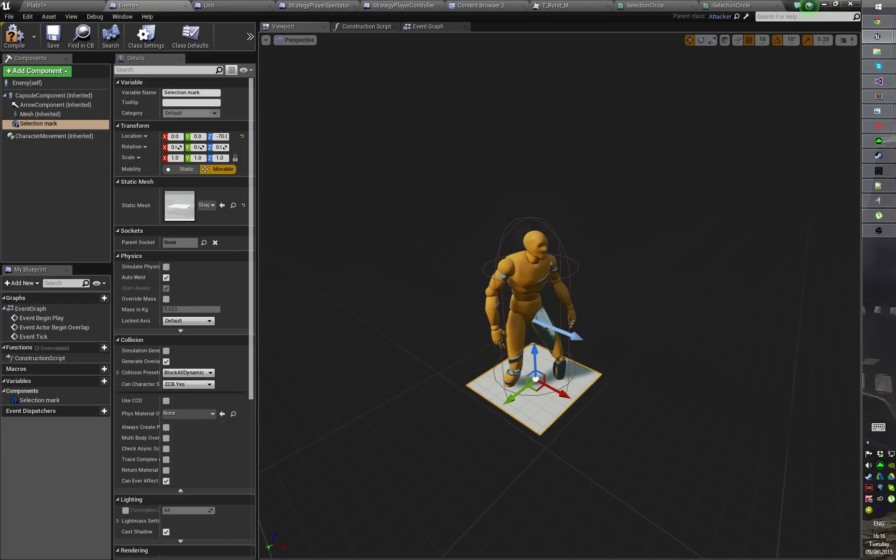
Step: Add an override material element to Selection mark and assign the iSelectionCircle material instance to it
scroll(177, 268, "down", 10)
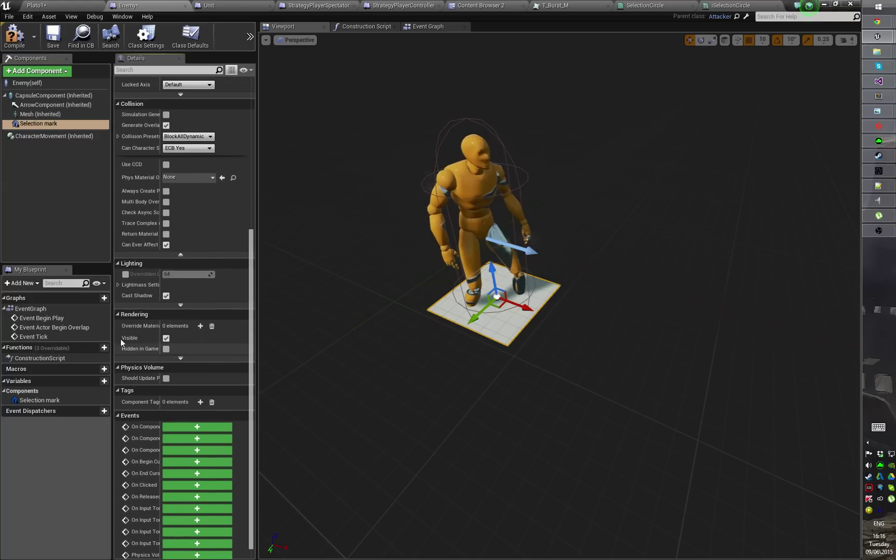
left_click(200, 325)
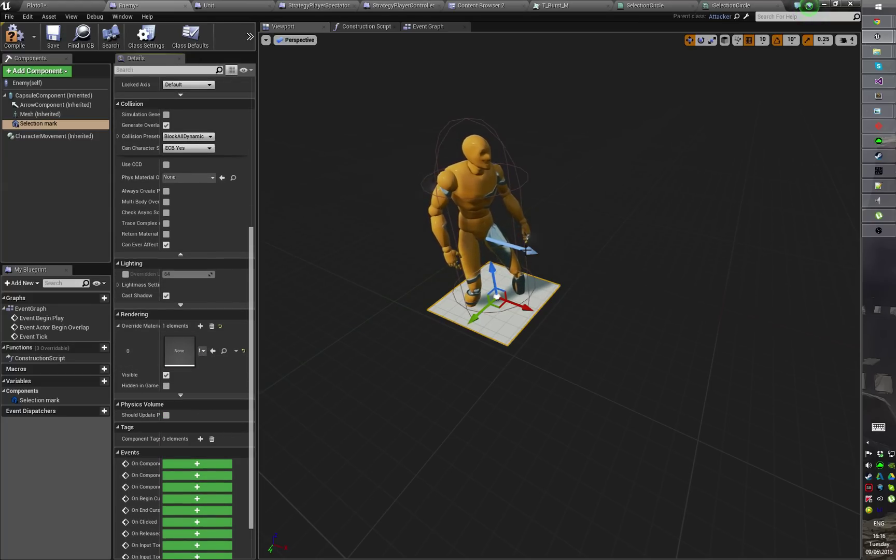
left_click(202, 350)
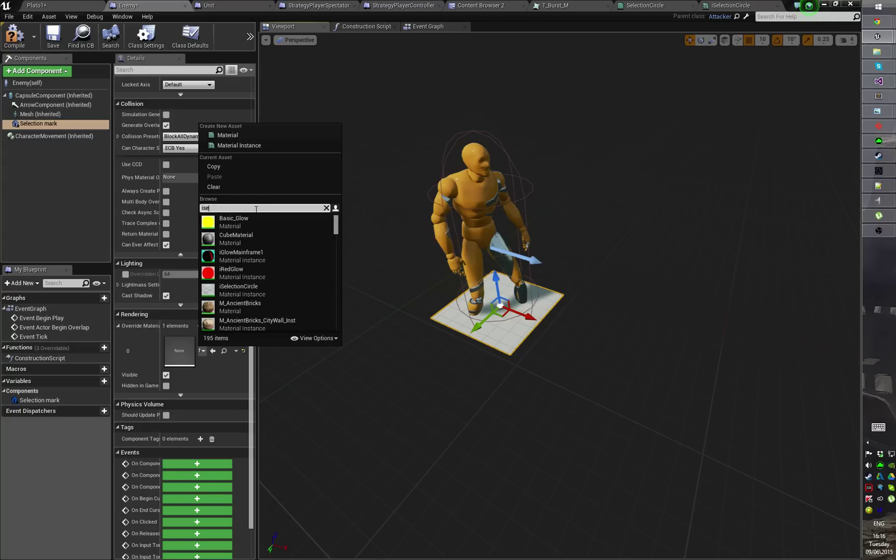
left_click(242, 226)
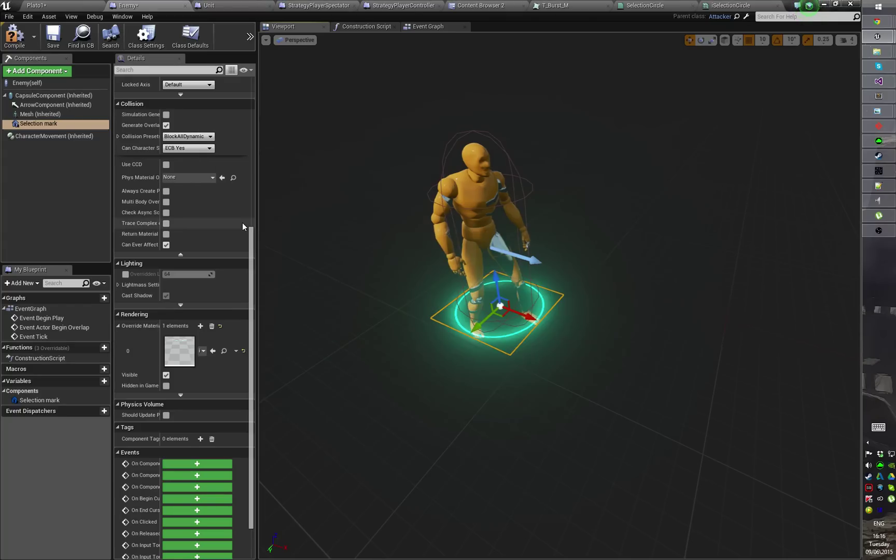
Step: Examine the glowing ring around the Enemy character's feet from several distances, with and without component selection outlines
right_click_drag(394, 248, 360, 248)
key("w")
key("s")
right_click_drag(619, 322, 614, 311)
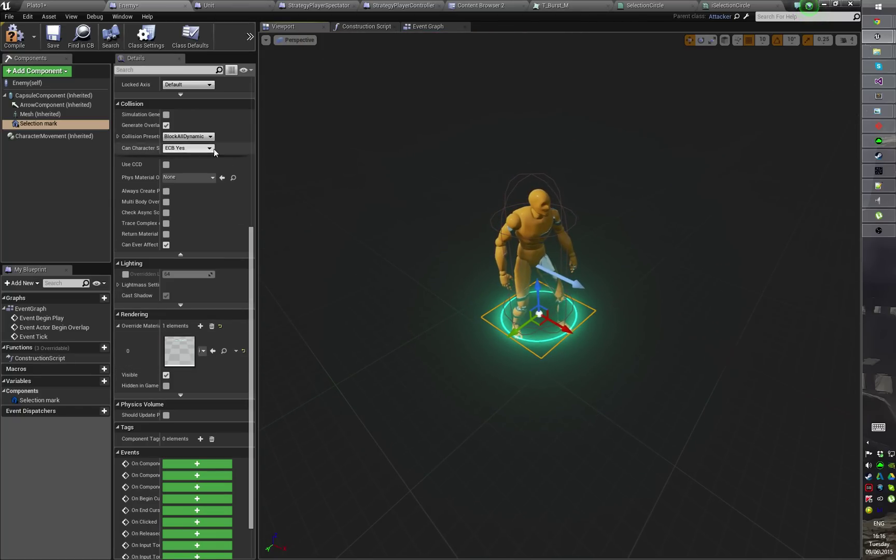
left_click_drag(253, 254, 266, 114)
scroll(594, 337, "down", 3)
left_click(550, 253)
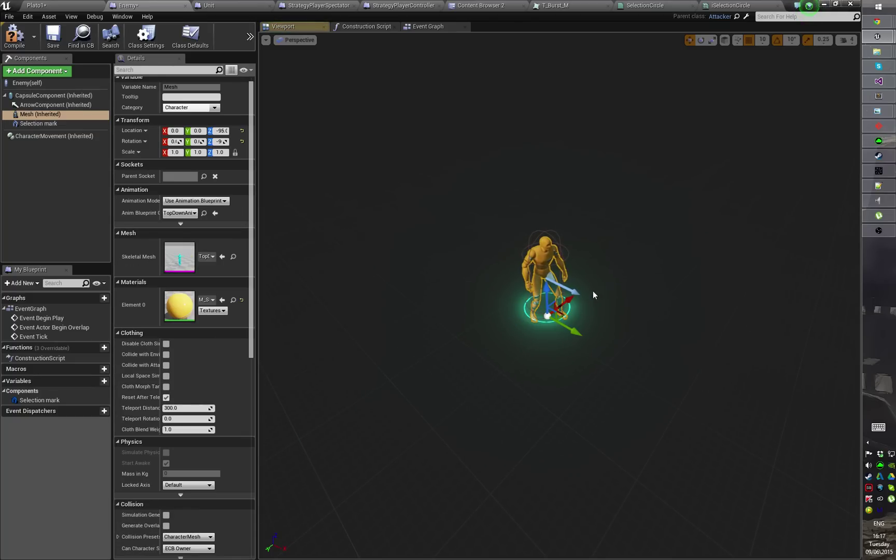
left_click(26, 83)
scroll(530, 424, "up", 5)
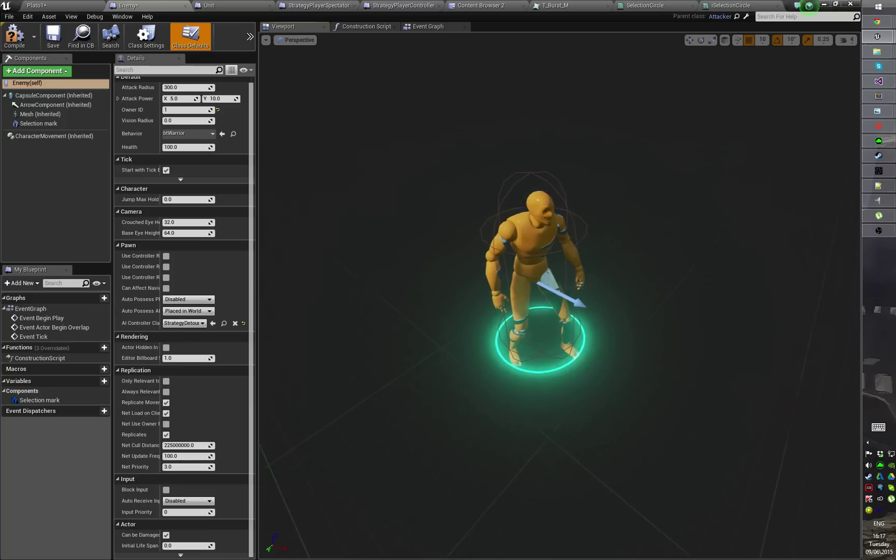
Step: Select the Selection mark component and set its scale to 1.5 on all three axes
left_click(539, 394)
right_click_drag(544, 439, 582, 464)
right_click_drag(414, 284, 406, 254)
scroll(142, 399, "down", 5)
scroll(176, 381, "up", 3)
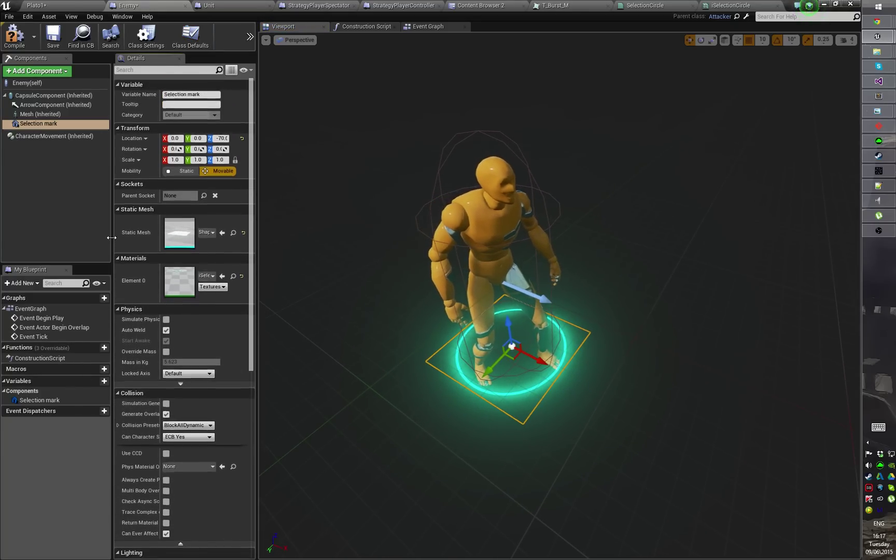
scroll(180, 340, "down", 6)
scroll(191, 322, "down", 1)
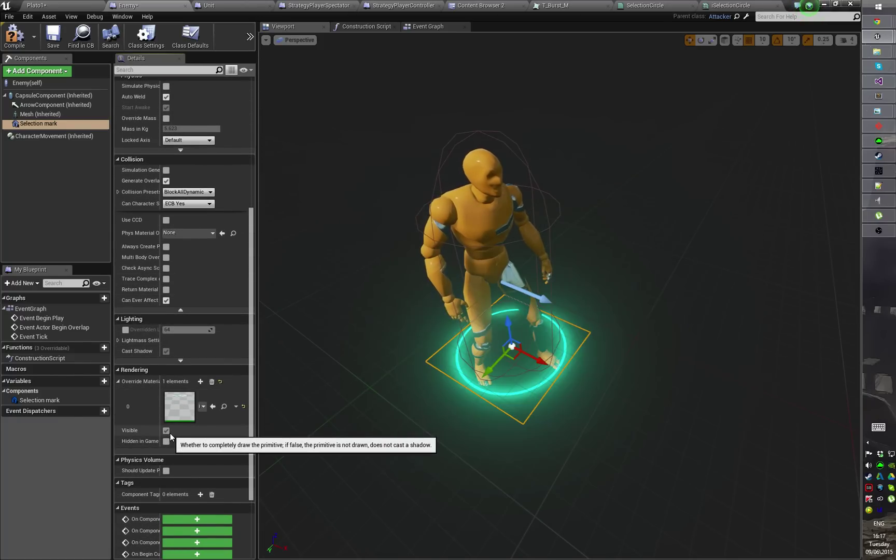
scroll(224, 341, "up", 3)
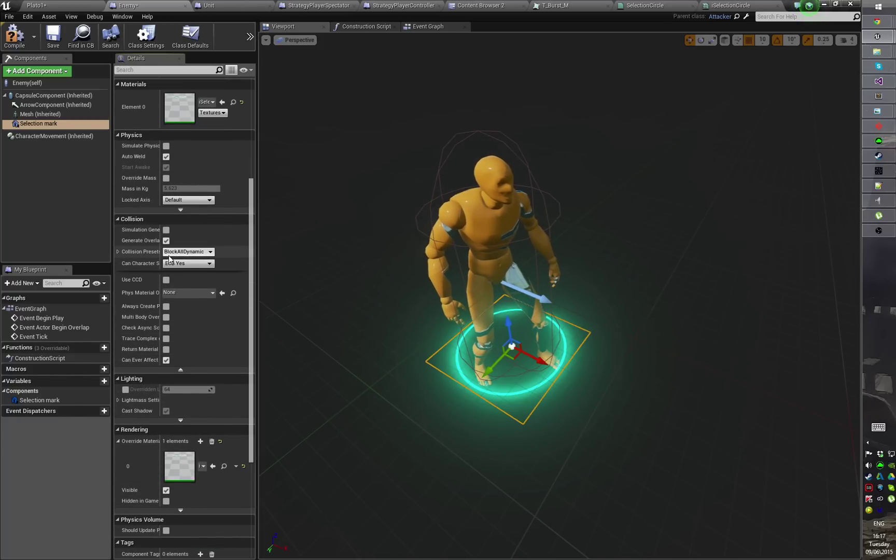
scroll(212, 243, "up", 9)
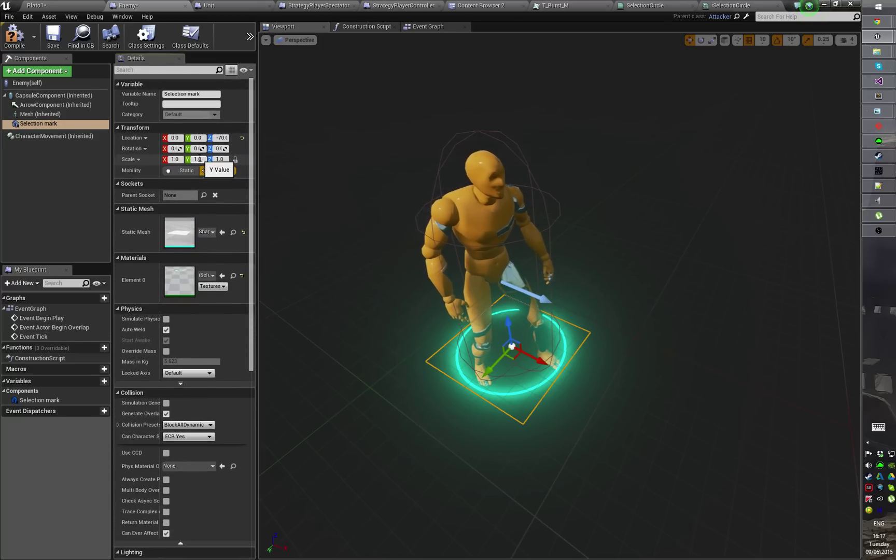
key("Return")
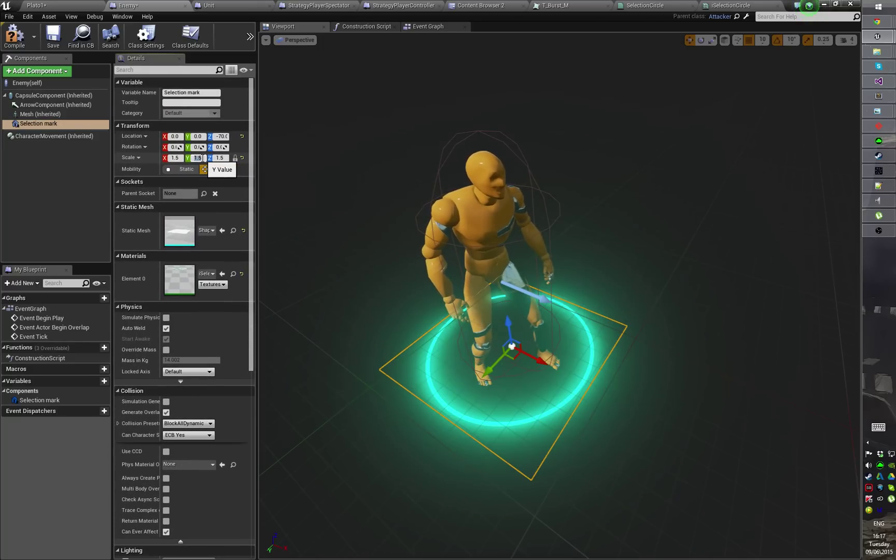
Step: Raise Subtraction pow to about 0.43 in the iSelectionCircle instance and save it
left_click(728, 5)
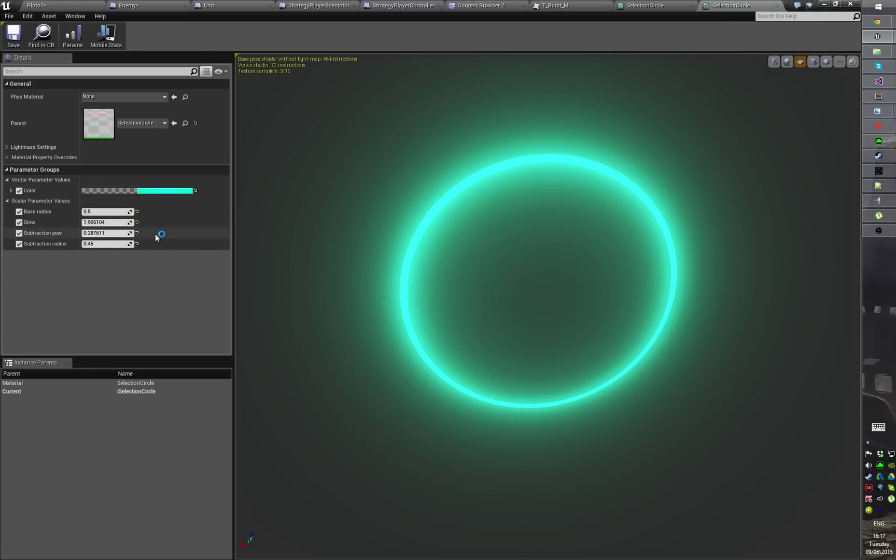
left_click_drag(124, 236, 163, 236)
mouse_move(394, 259)
left_mouse_down()
mouse_move(394, 244)
mouse_move(394, 270)
left_mouse_up()
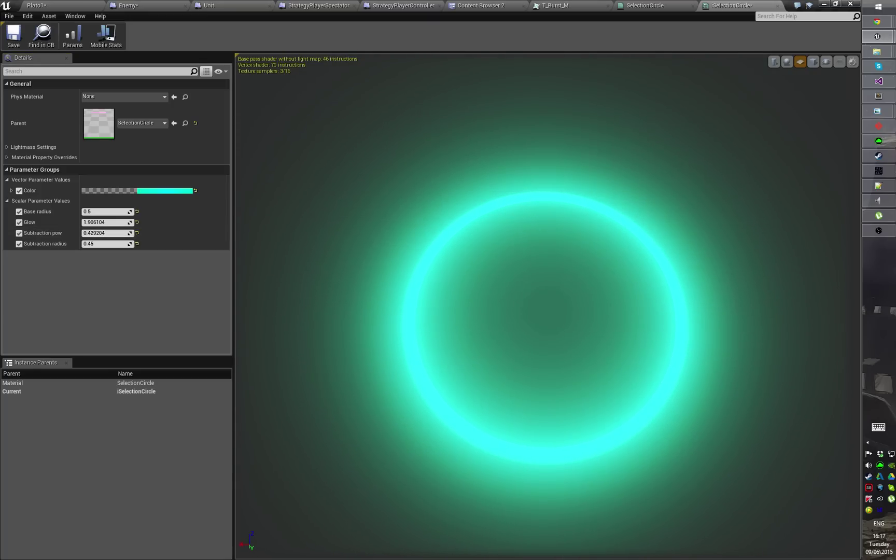
left_click(6, 31)
Step: Go back to the Enemy blueprint, check the wider glow, and compile and save the blueprint
left_click(128, 7)
scroll(560, 296, "down", 4)
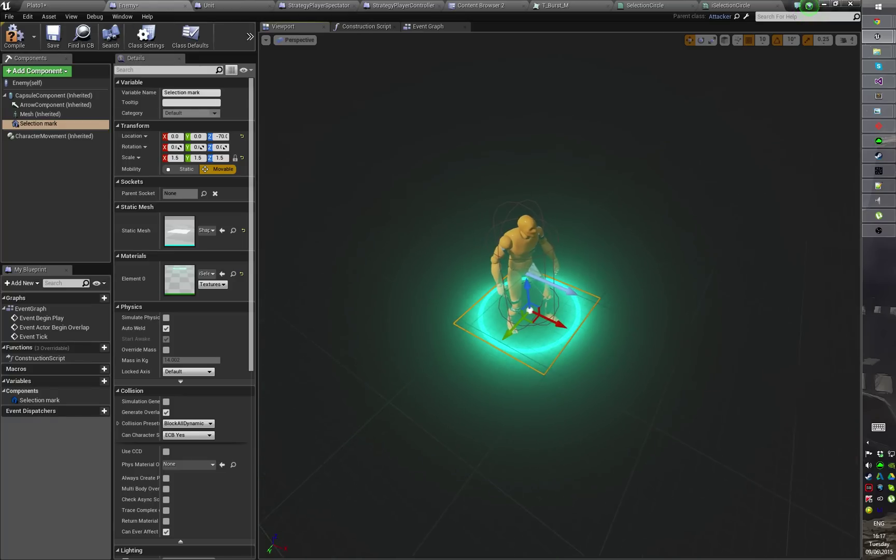
scroll(559, 295, "up", 2)
left_click(16, 37)
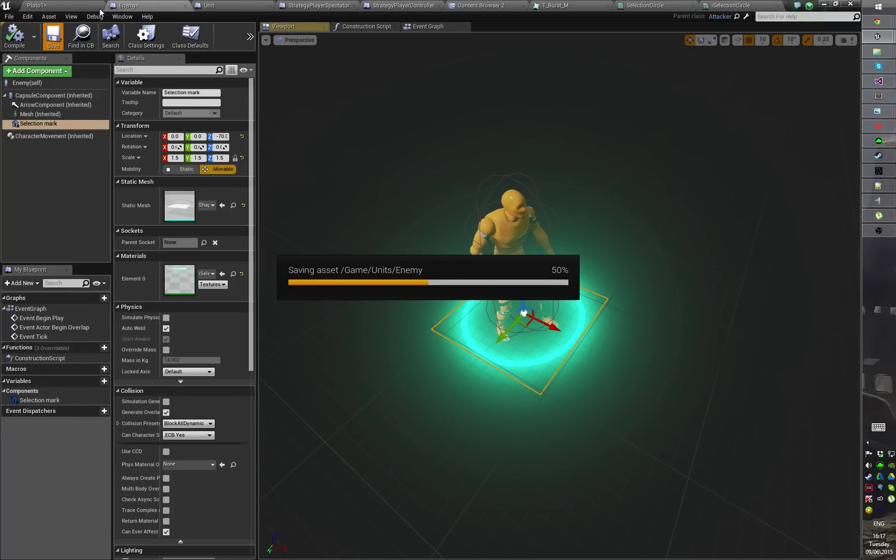
Step: Return to the Plato1 level and examine the selection rings under the enemies from near and far
left_click(51, 7)
scroll(413, 290, "down", 10)
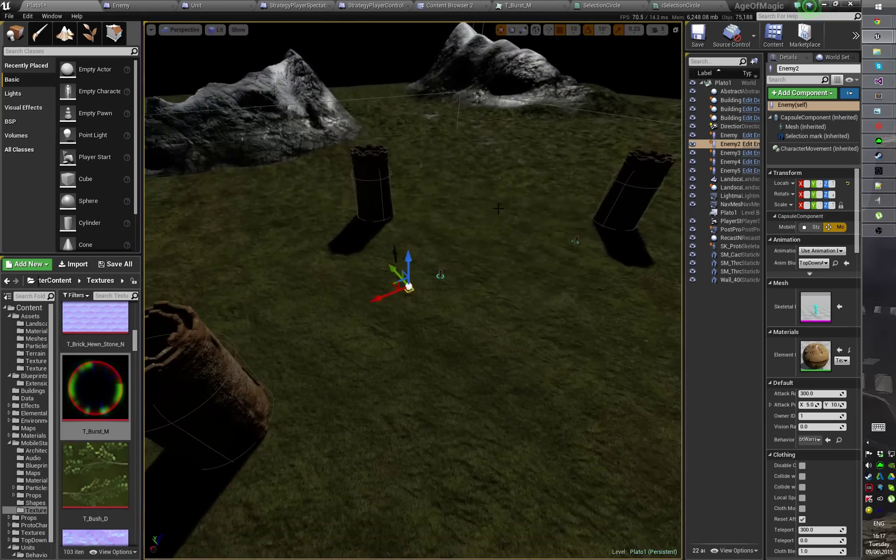
left_click(587, 51)
right_click_drag(586, 51, 487, 101)
key("w")
key("s")
key("w")
key("s")
key("w")
key("s")
key("w")
key("w")
key("s")
key("w")
right_click_drag(412, 290, 424, 195)
Step: Open the SelectionCircle material and examine its whole node graph, from the radius parameters to the material output
left_click(601, 6)
scroll(403, 274, "down", 2)
right_click_drag(402, 274, 479, 214)
left_click_drag(298, 198, 609, 435)
left_click(498, 229)
left_click_drag(315, 122, 648, 485)
left_click(646, 485)
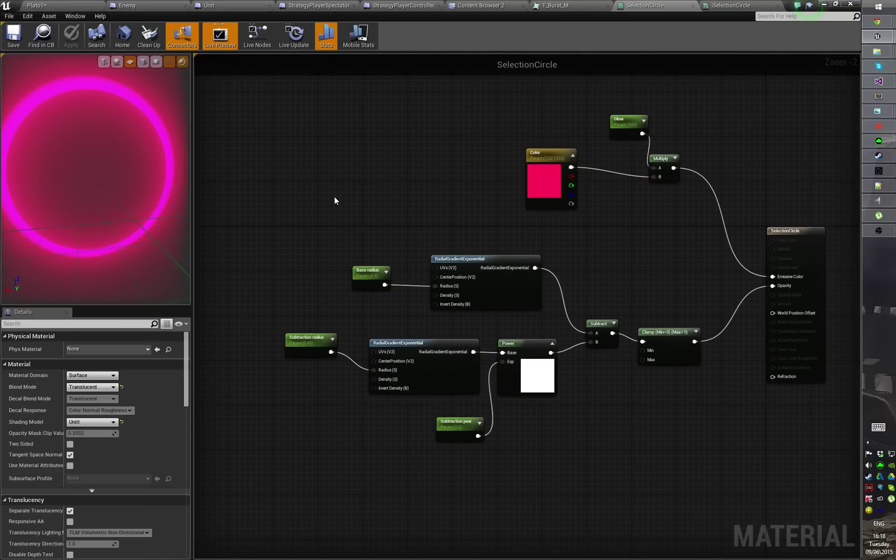
Step: Show the SelectionCircle material's shader statistics at readable width, read them and close them again
left_click(326, 35)
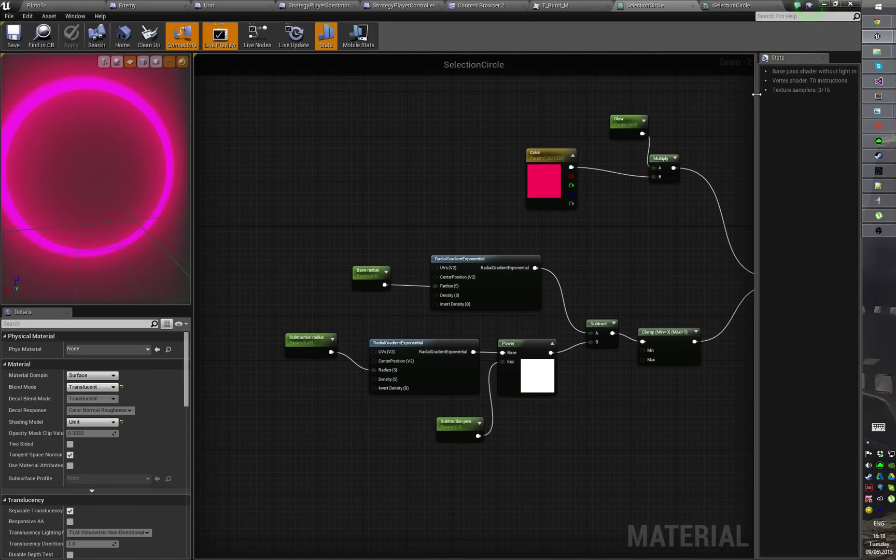
left_click_drag(756, 94, 661, 104)
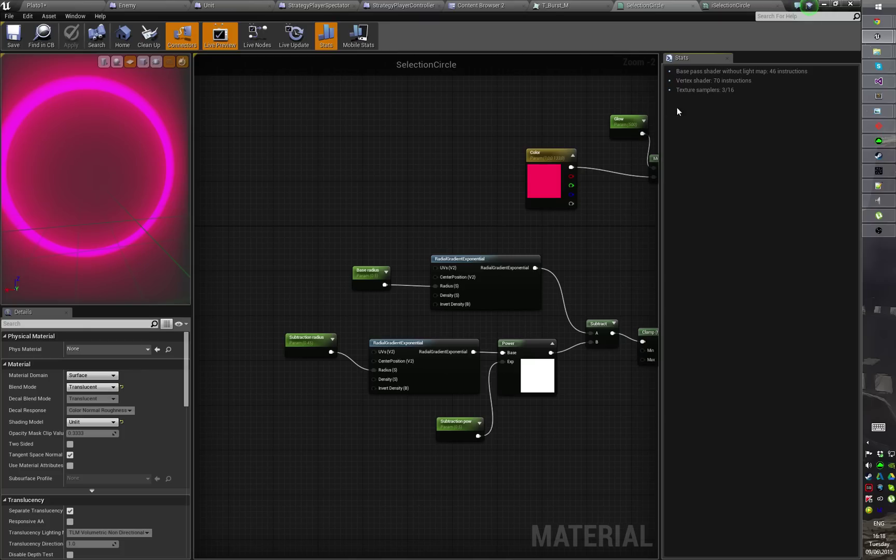
left_click(726, 59)
Step: Examine the Color, Glow and Multiply nodes that feed the SelectionCircle material's Emissive Color
key("Home")
scroll(361, 256, "up", 1)
right_click_drag(362, 256, 380, 219)
scroll(406, 218, "down", 1)
right_click_drag(435, 288, 403, 328)
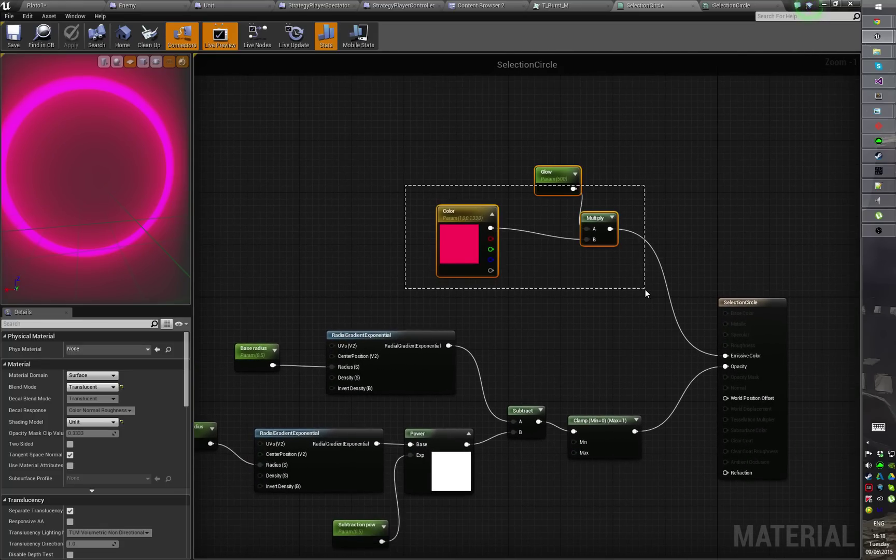
left_click_drag(645, 290, 646, 291)
left_click_drag(317, 161, 630, 290)
left_click(516, 306)
right_click_drag(326, 243, 474, 169)
right_click_drag(410, 266, 445, 294)
Step: Examine the two radial gradients with their radius parameters and the Power, Subtract and Clamp nodes driving Opacity
left_click_drag(374, 223, 718, 371)
left_click(711, 448)
left_click_drag(747, 470, 731, 467)
right_click_drag(735, 484, 591, 465)
right_click_drag(516, 275, 569, 296)
left_click_drag(337, 238, 588, 490)
left_click(629, 490)
mouse_move(145, 186)
left_mouse_down()
mouse_move(145, 218)
mouse_move(119, 187)
mouse_move(129, 171)
mouse_move(150, 204)
left_mouse_up()
right_click_drag(335, 262, 331, 211)
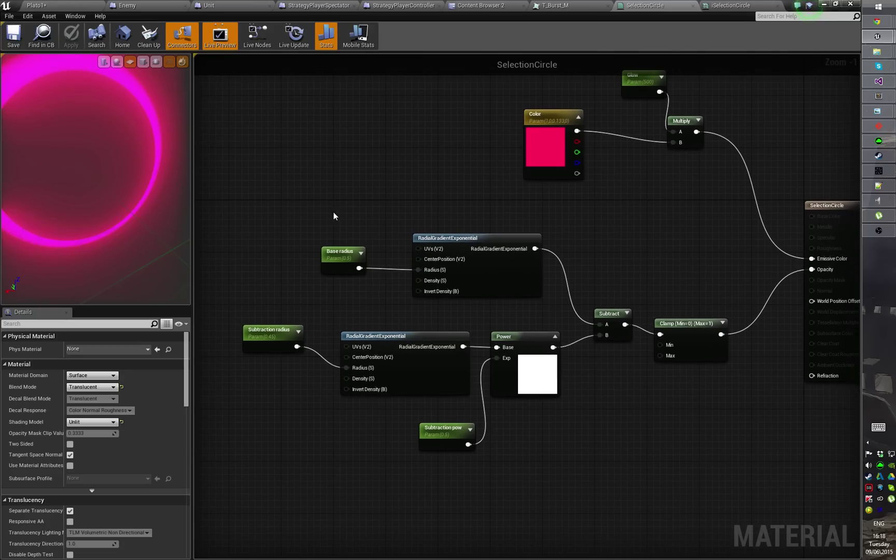
left_click_drag(331, 210, 500, 304)
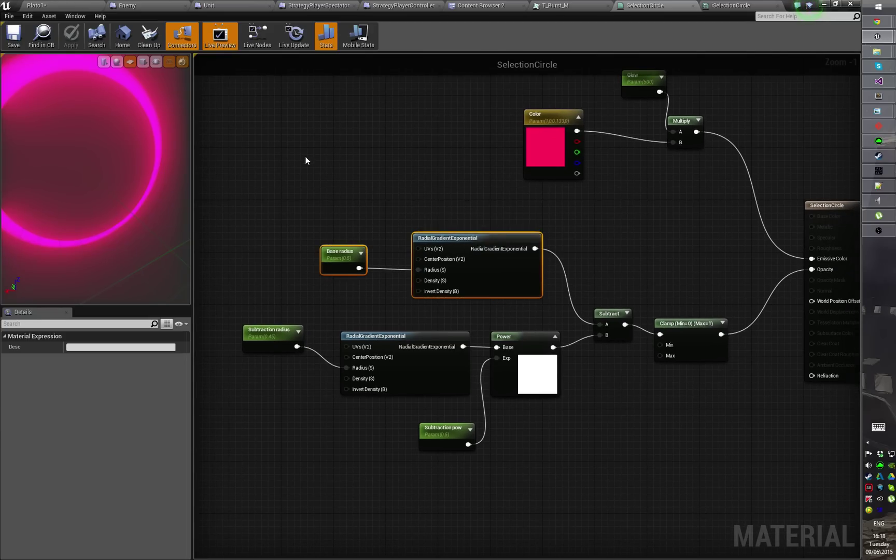
left_click(478, 309)
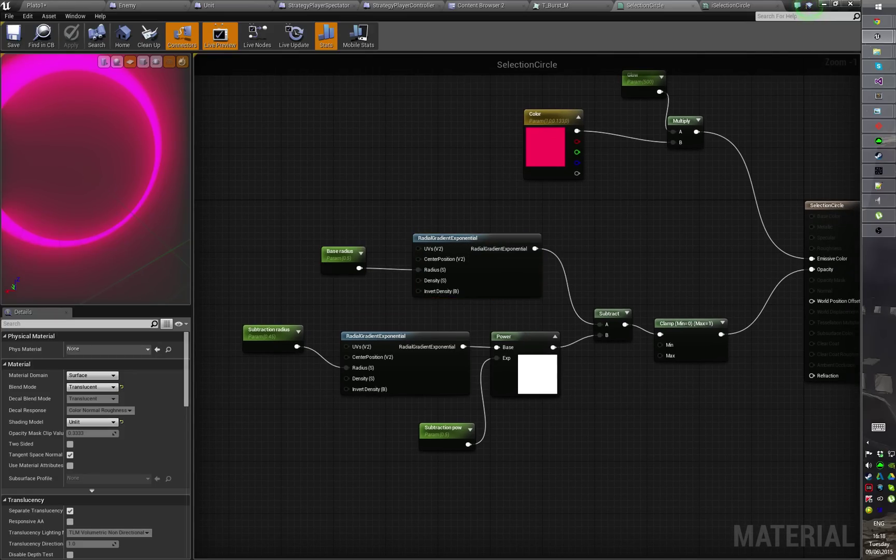